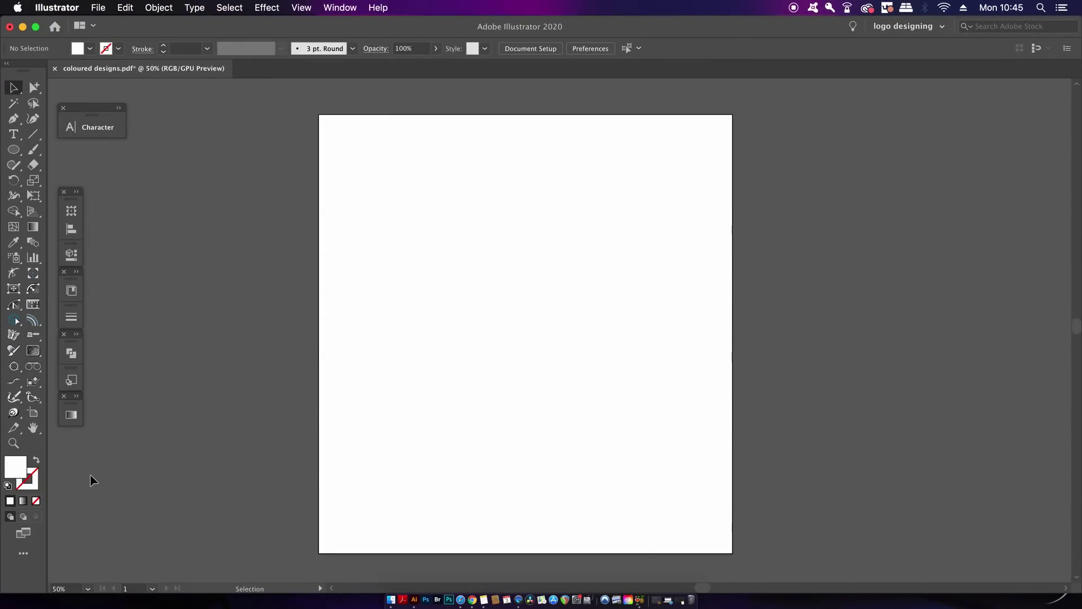
Show the rulers and display the document's Properties settings
key(super+r)
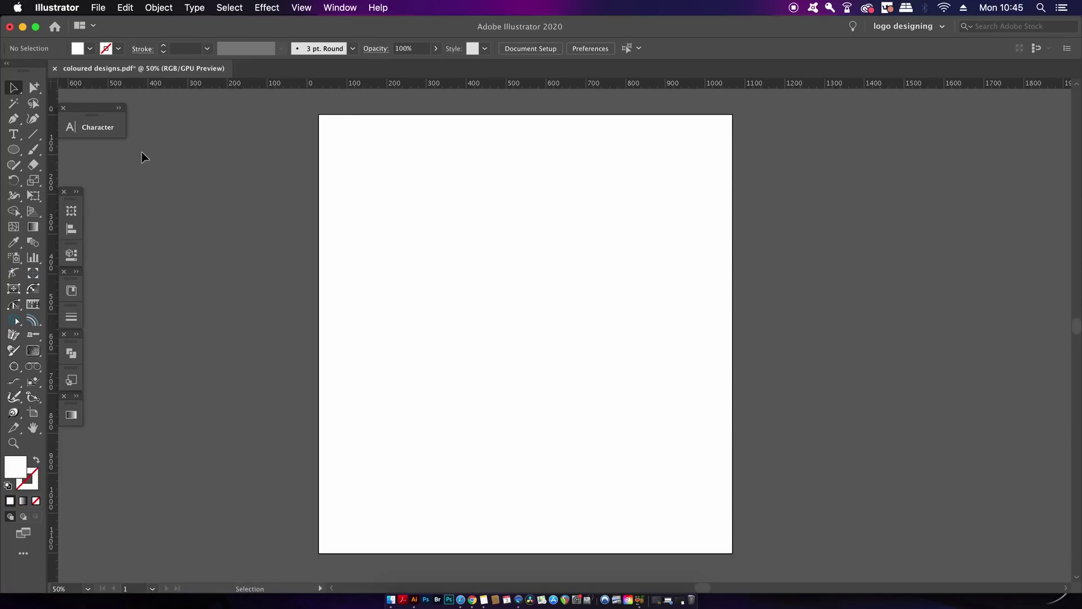
click(72, 231)
click(73, 232)
click(74, 255)
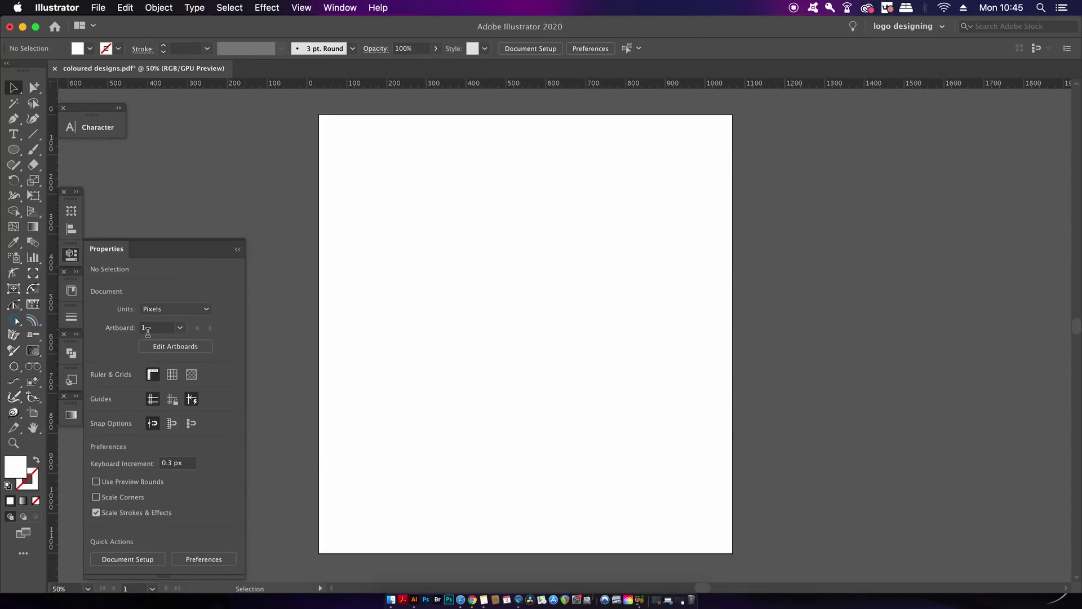
Draw a circle about 320 px in diameter on the upper part of the artboard and shift it slightly down
key(l)
drag(419, 202, 505, 331)
key(v)
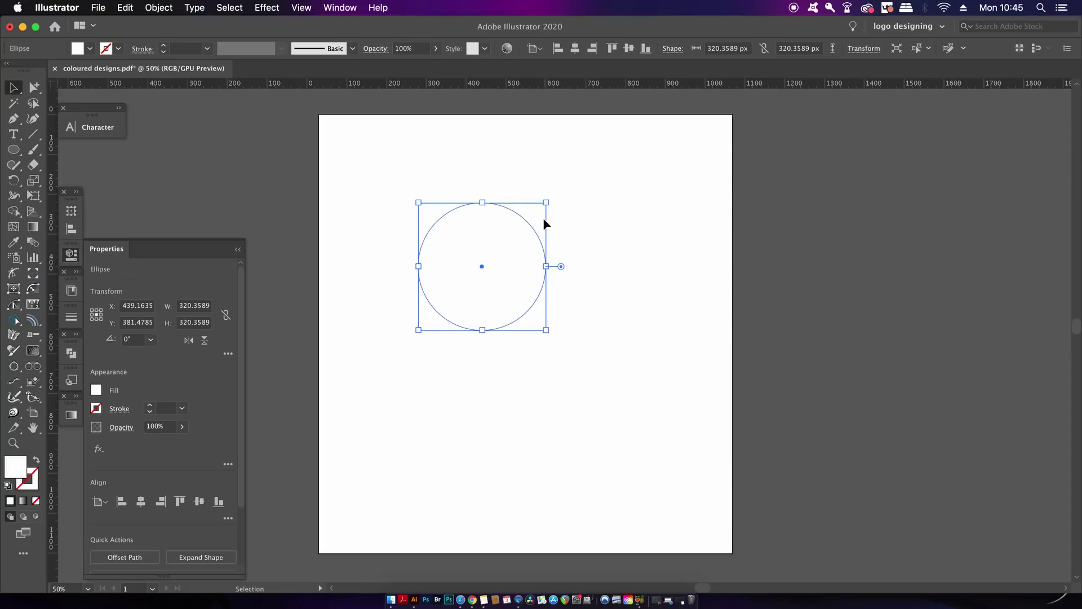
drag(534, 225, 533, 230)
Place a placeholder text line above the circle and delete all artwork from the artboard
key(t)
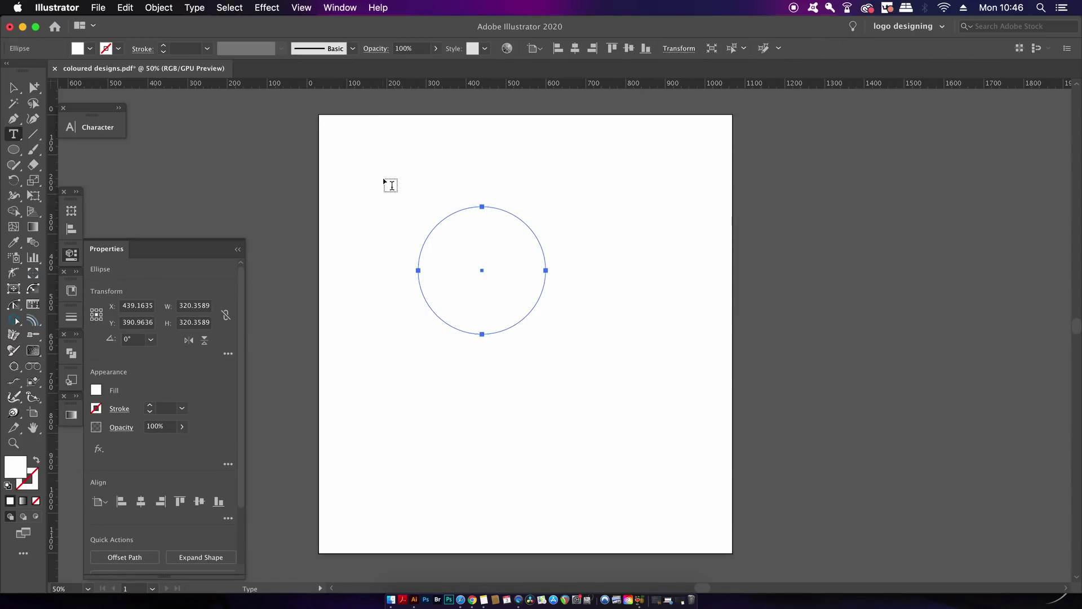
click(381, 169)
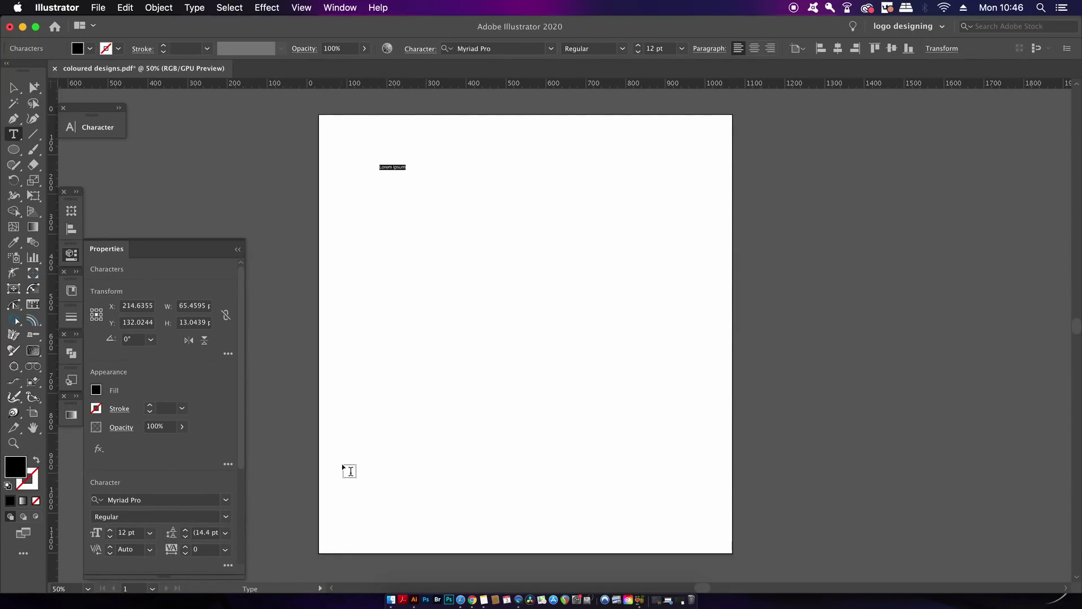
click(13, 87)
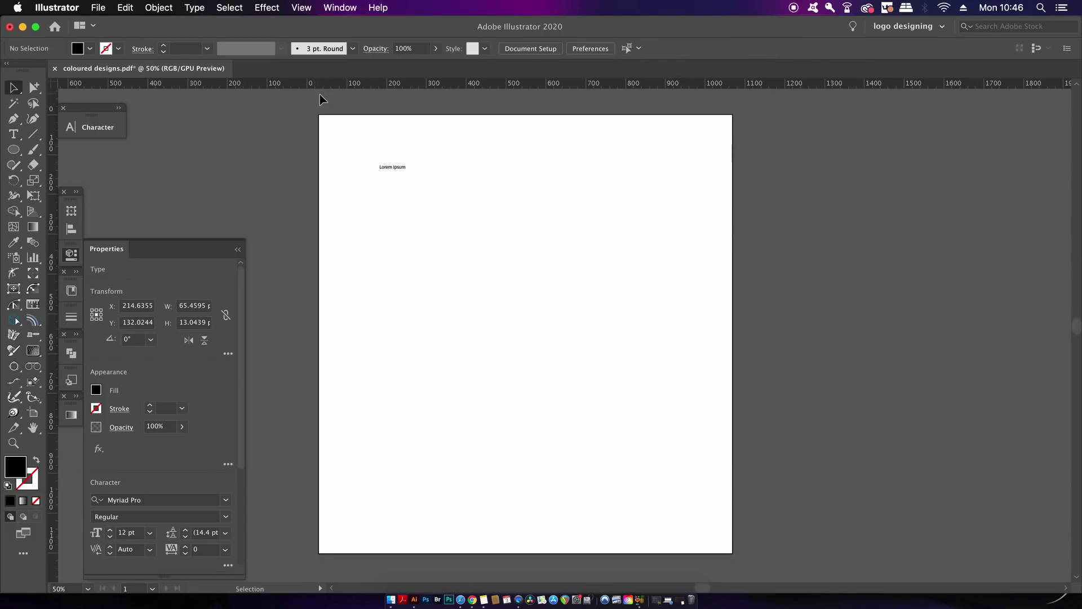
key(ctrl+a)
key(Delete)
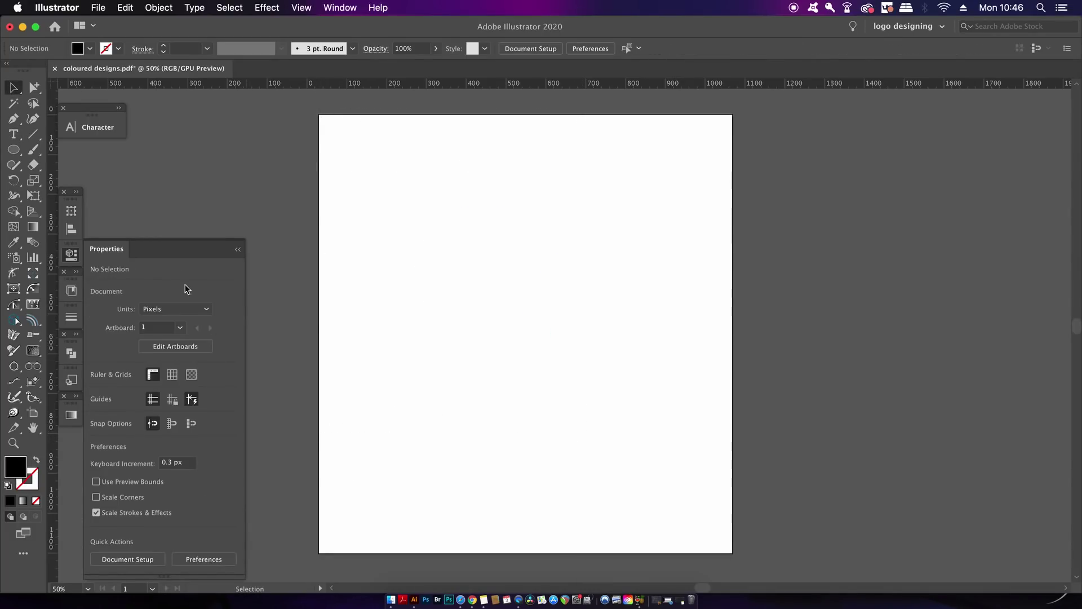
Examine the Stroke, Pathfinder, Graphic Styles and Gradient options one after another
click(78, 260)
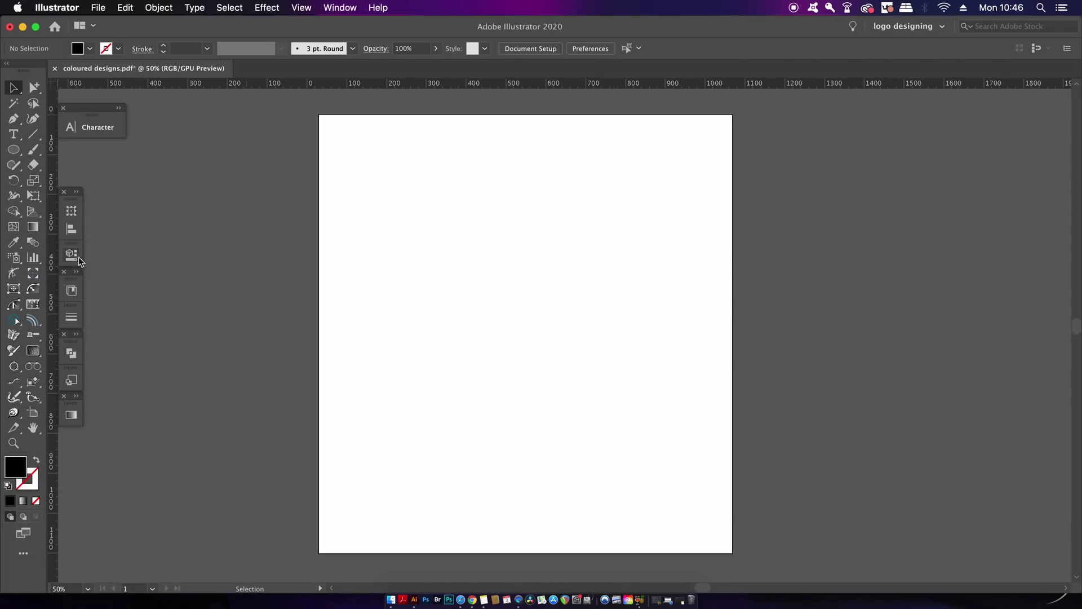
click(71, 318)
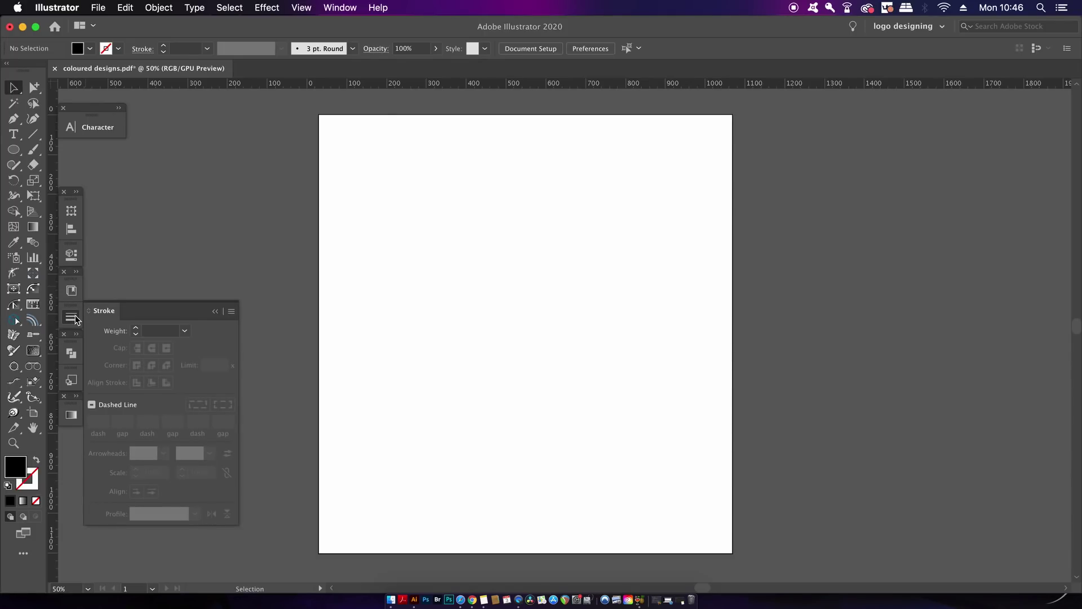
click(74, 318)
click(71, 353)
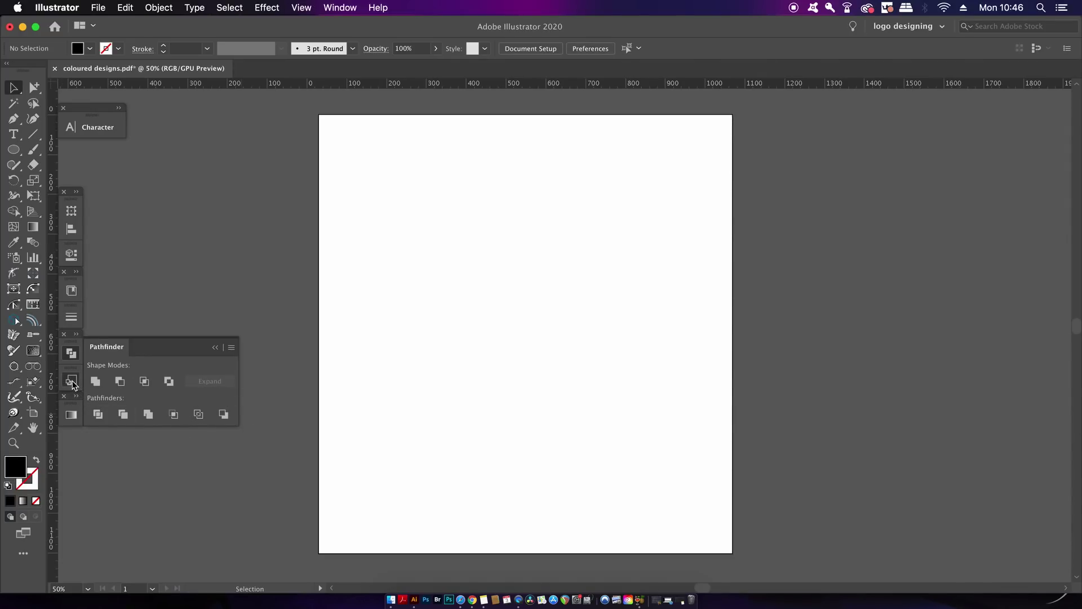
click(73, 415)
click(71, 380)
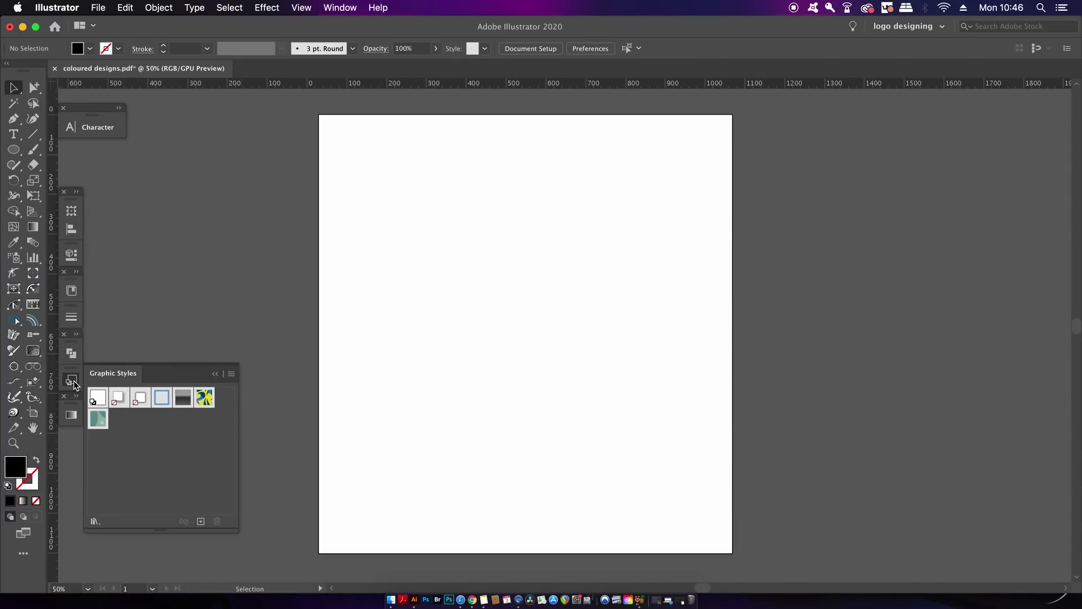
click(210, 373)
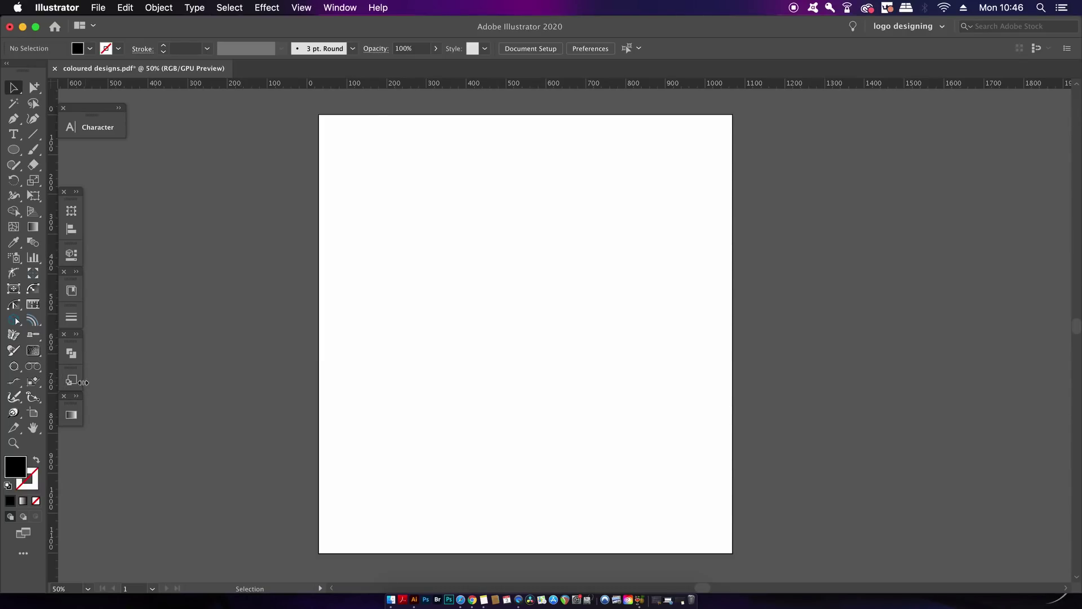
click(71, 416)
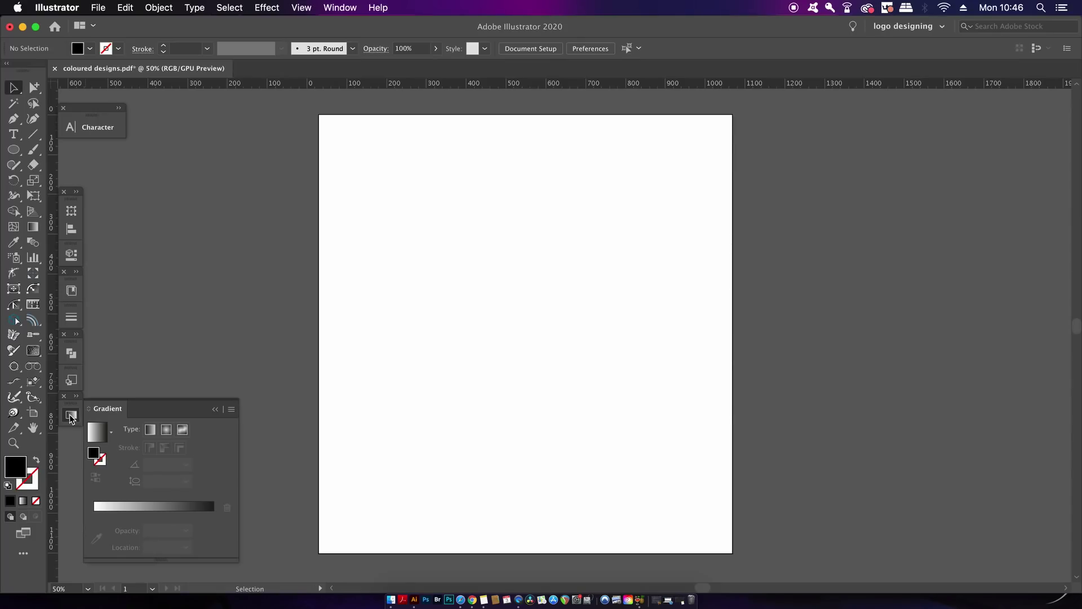
click(70, 415)
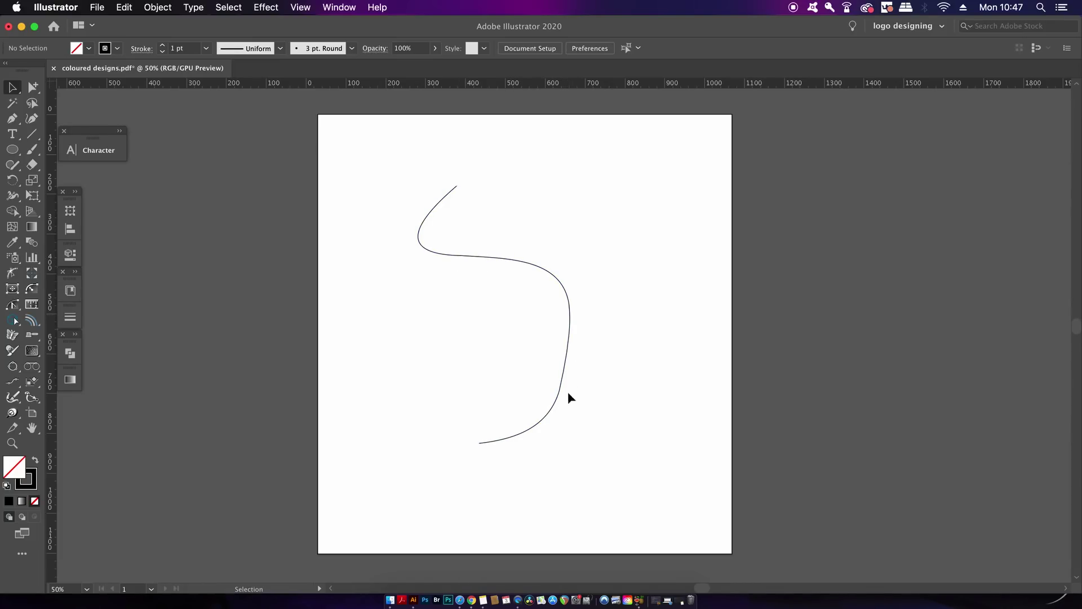
Try to smooth the middle section of the S-shaped curve with the Smooth Tool
click(557, 404)
click(585, 396)
scroll(587, 398, up, 1)
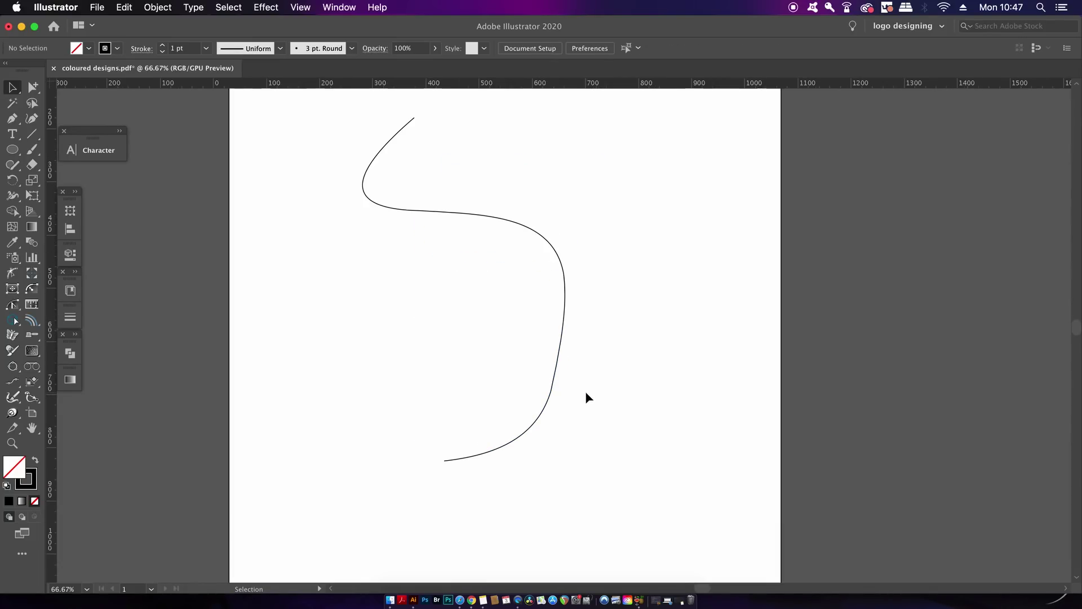
drag(640, 336, 654, 374)
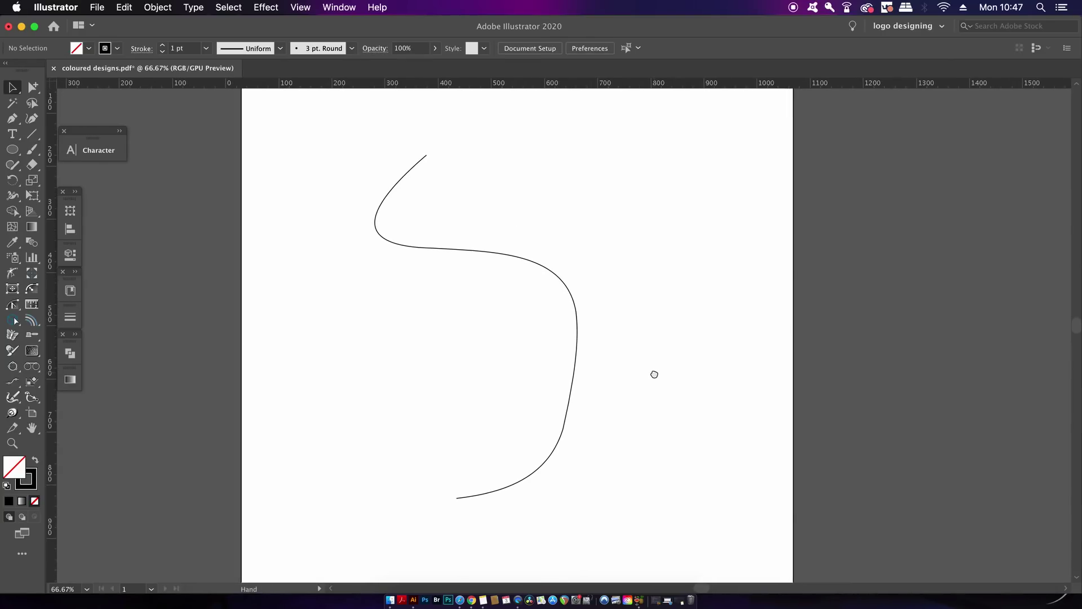
drag(350, 174, 500, 294)
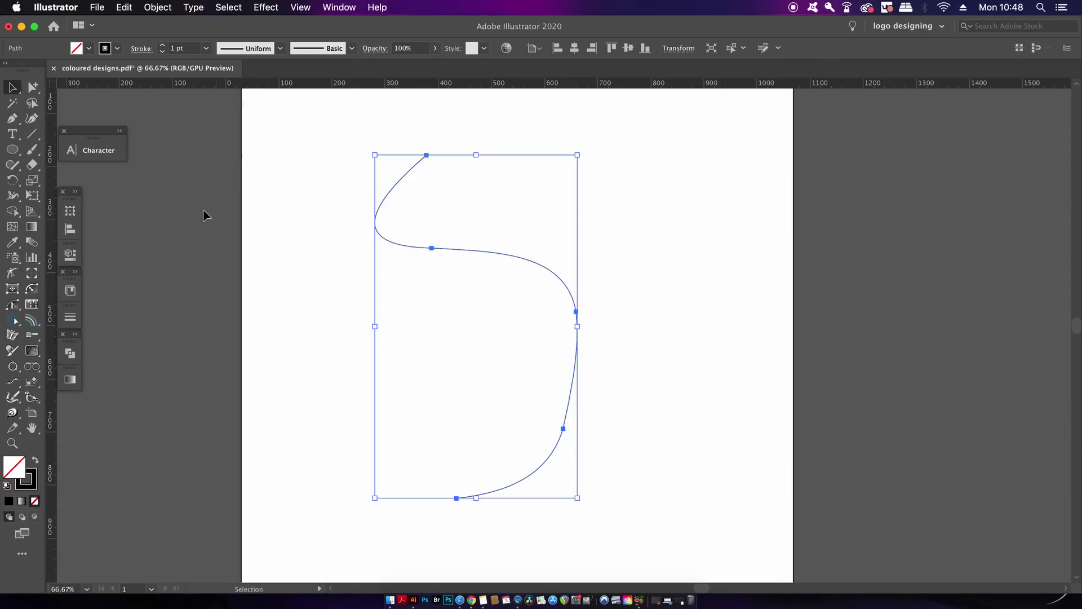
click(13, 165)
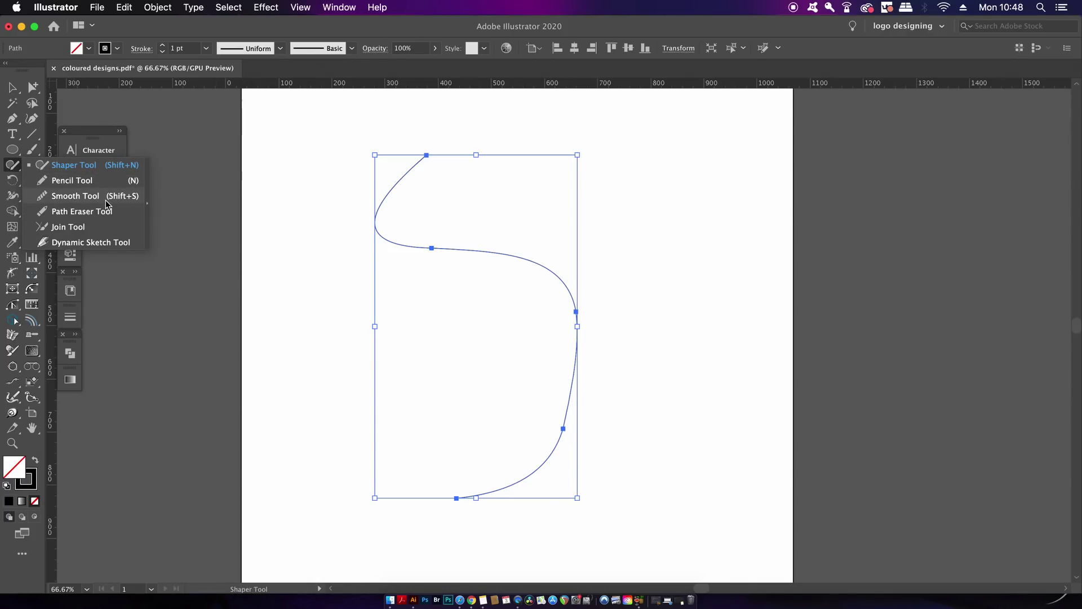
click(106, 198)
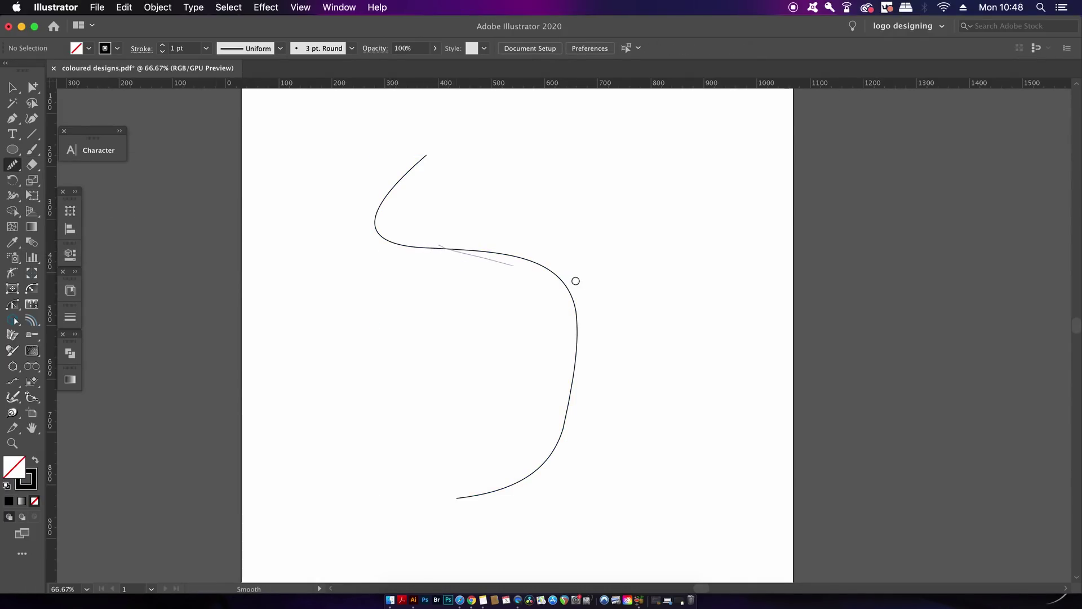
key(v)
Select the whole S-shaped curve and smooth along its right-hand side
drag(638, 320, 541, 432)
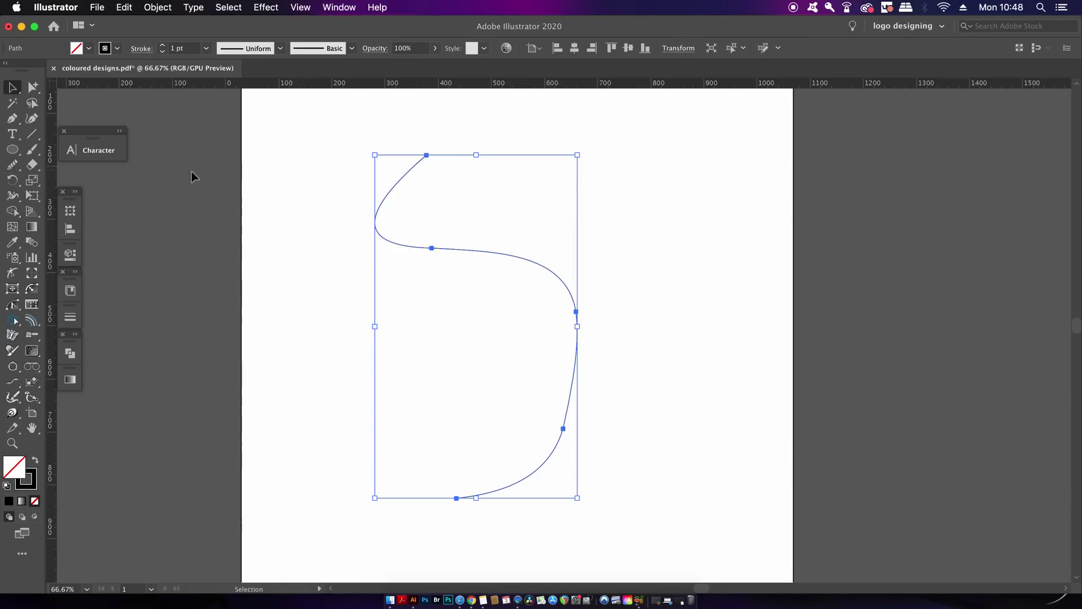
click(295, 215)
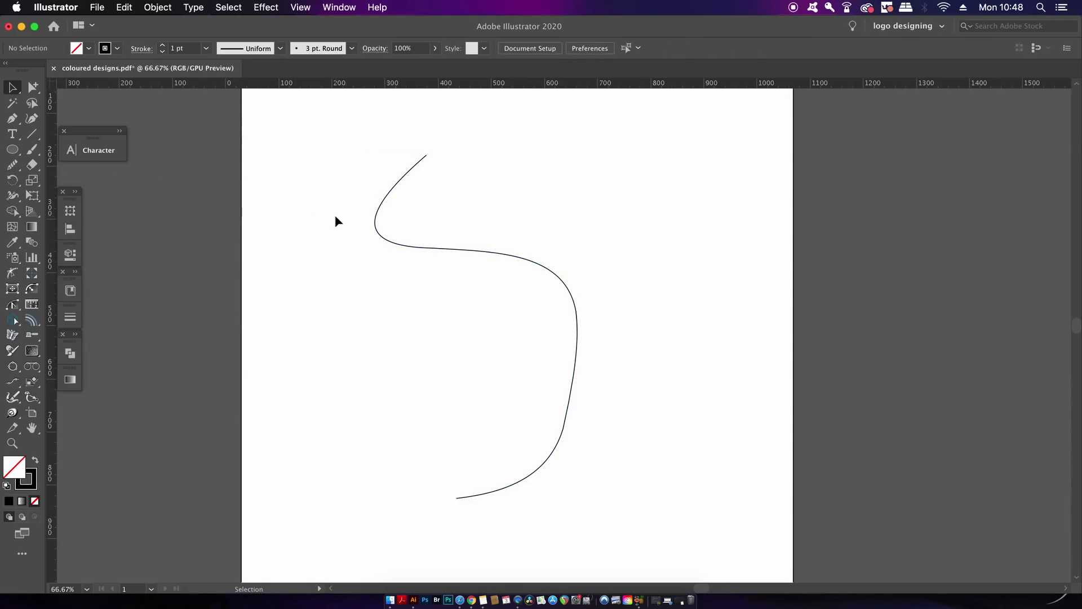
drag(319, 153, 679, 461)
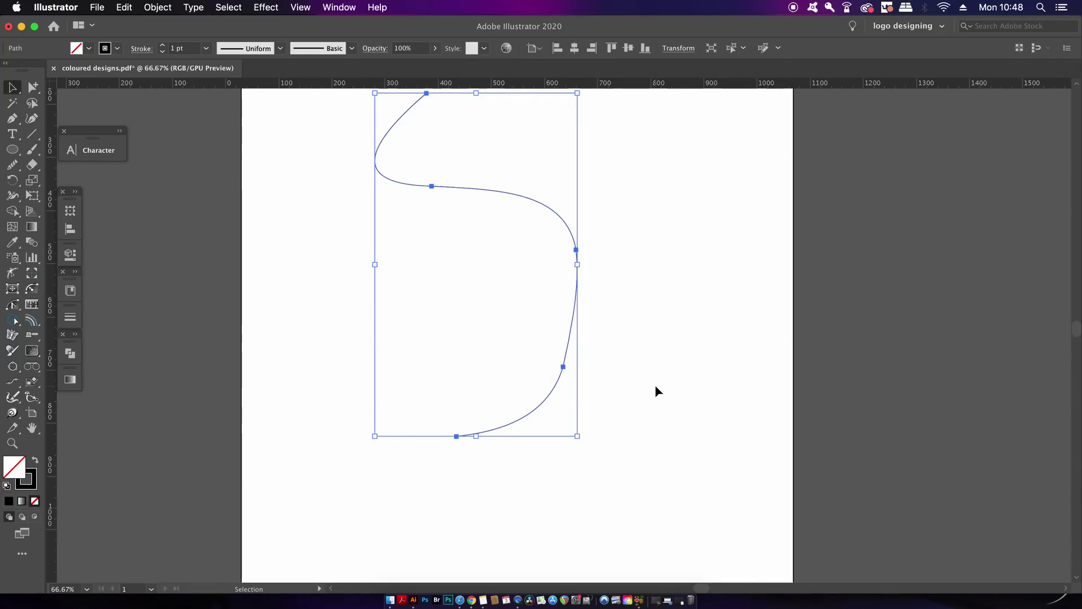
key(shift+n)
mouse_move(560, 344)
mouse_down()
mouse_move(565, 353)
mouse_move(522, 430)
mouse_move(508, 425)
mouse_move(570, 341)
mouse_move(573, 229)
mouse_move(552, 213)
mouse_move(582, 268)
mouse_up()
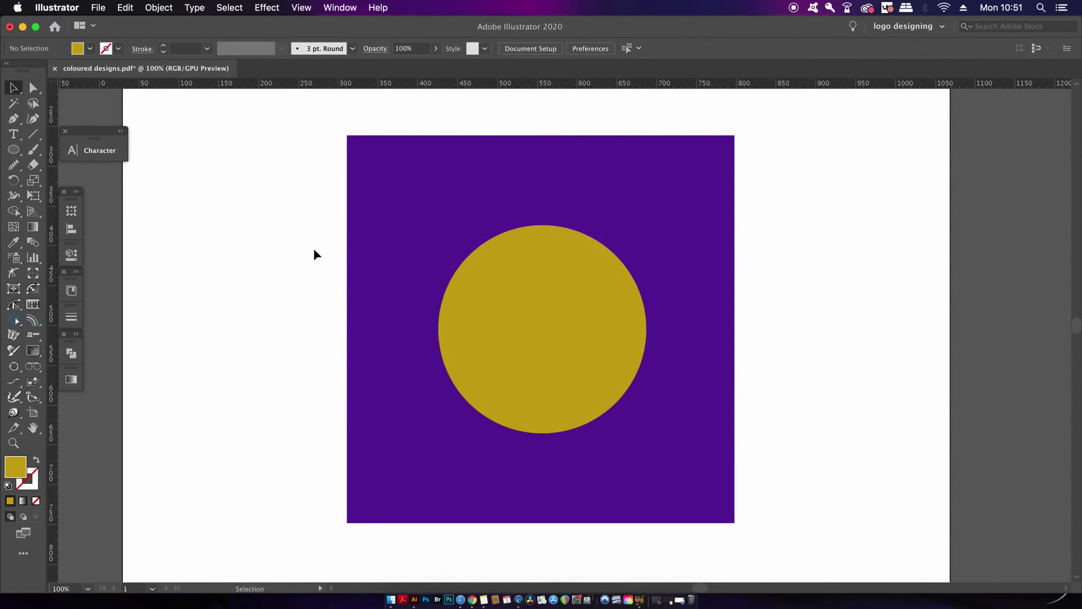
Combine the purple square and the gold circle into a compound path so the circle becomes a cutout
drag(266, 254, 644, 332)
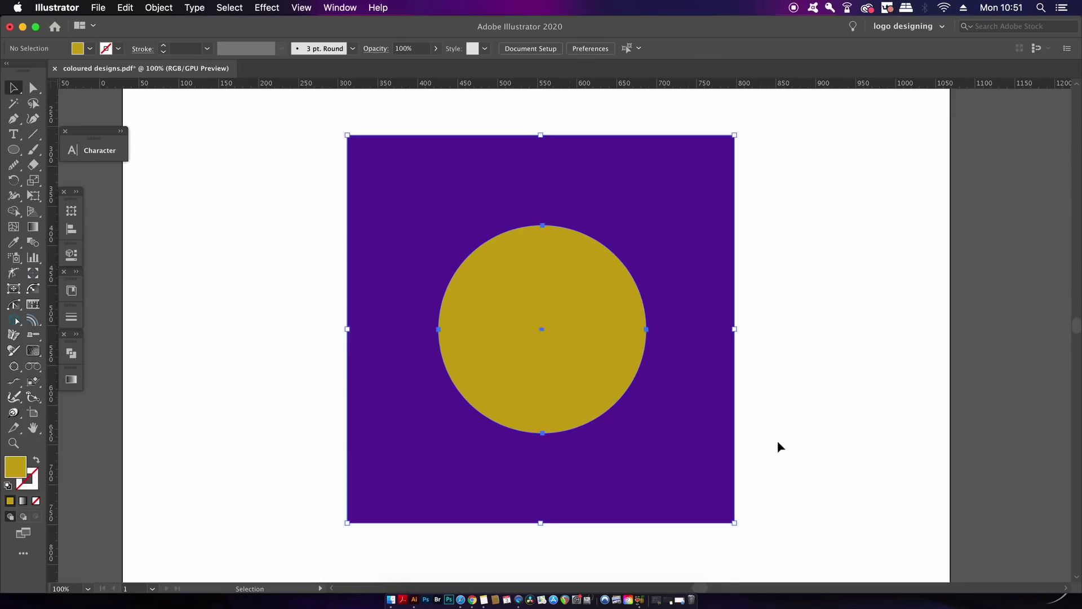
right_click(599, 334)
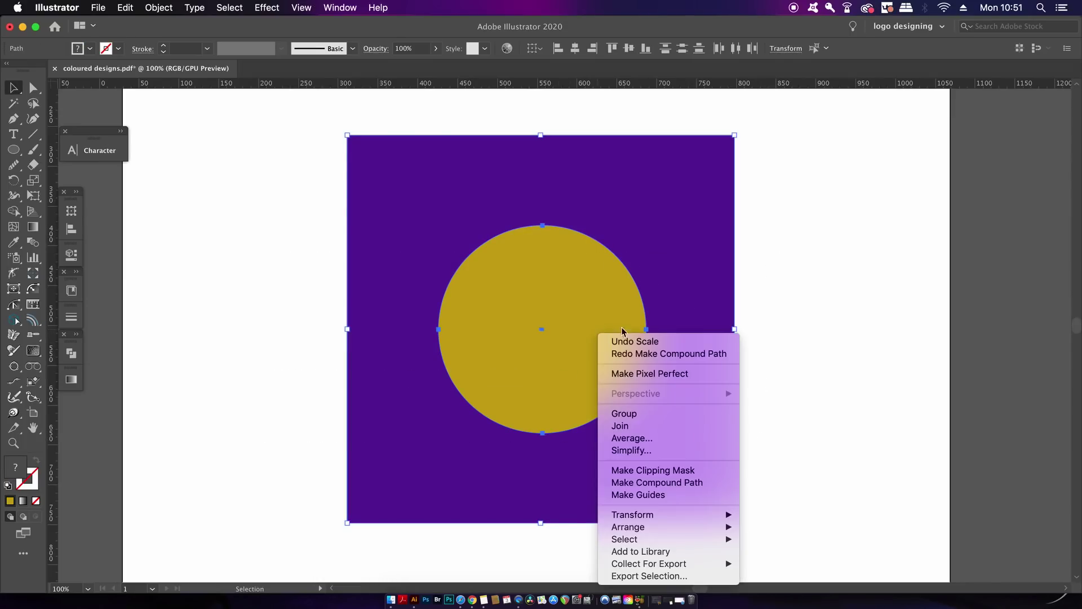
click(720, 482)
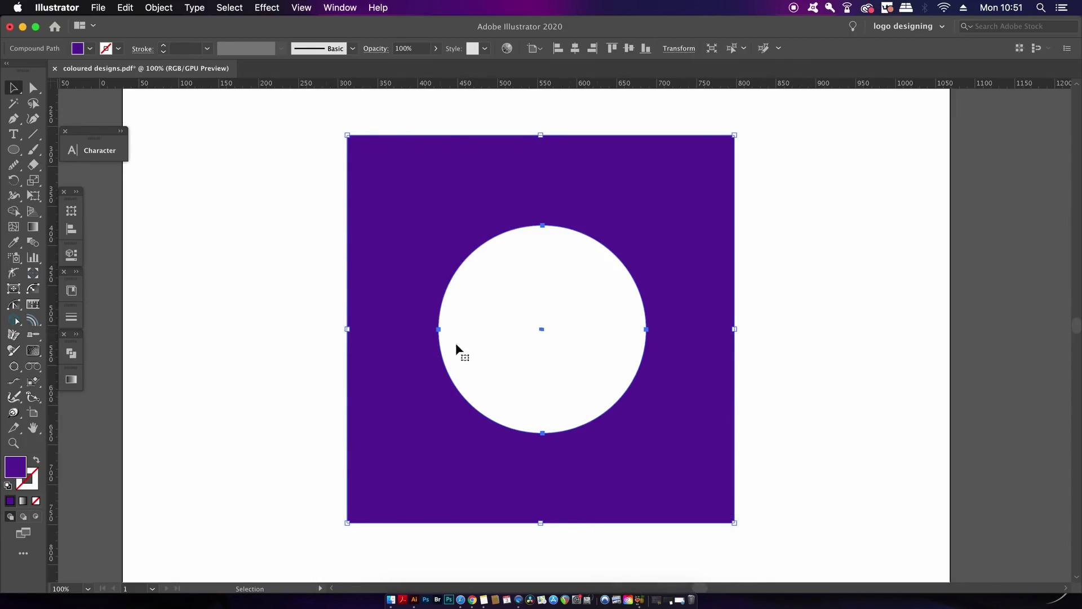
key(shift+super+b)
click(831, 290)
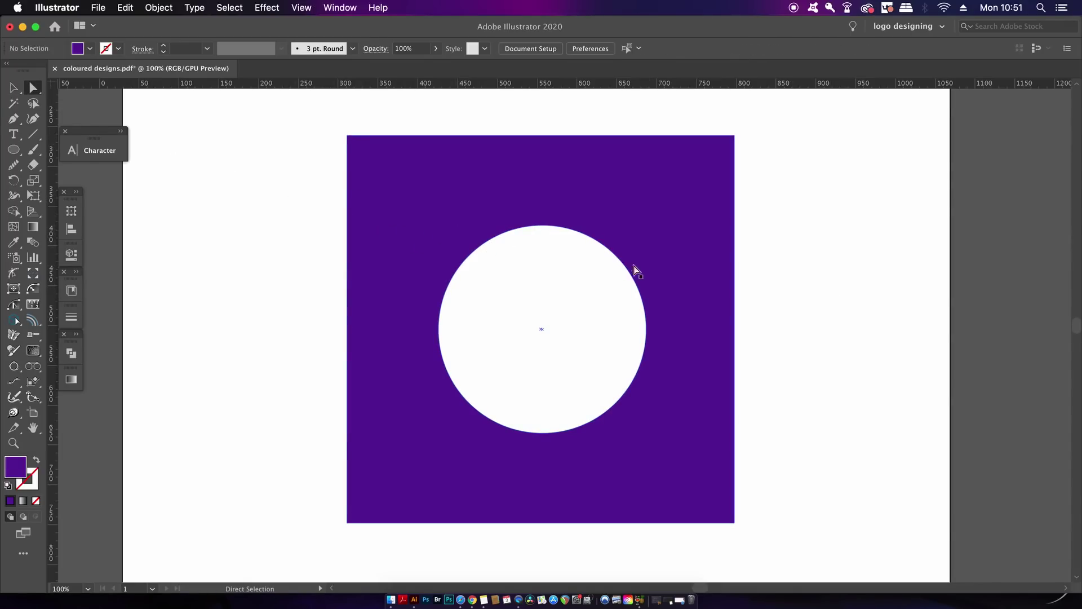
Try to pull the upper-right segment of the circular cutout inward with the Direct Selection Tool, and undo the change
key(a)
click(623, 263)
drag(624, 264, 548, 318)
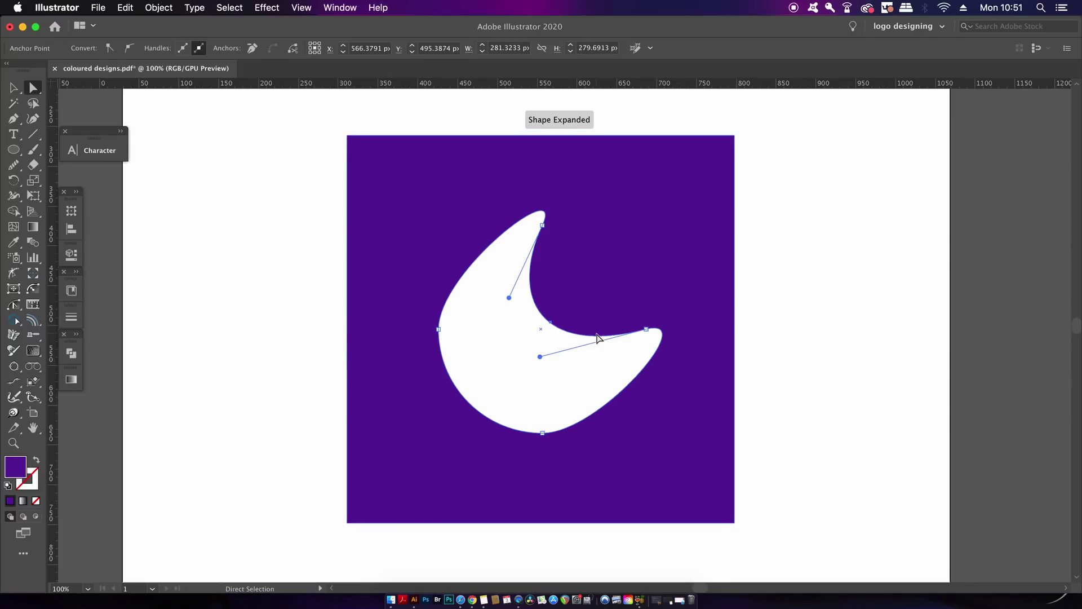
key(super+z)
click(760, 303)
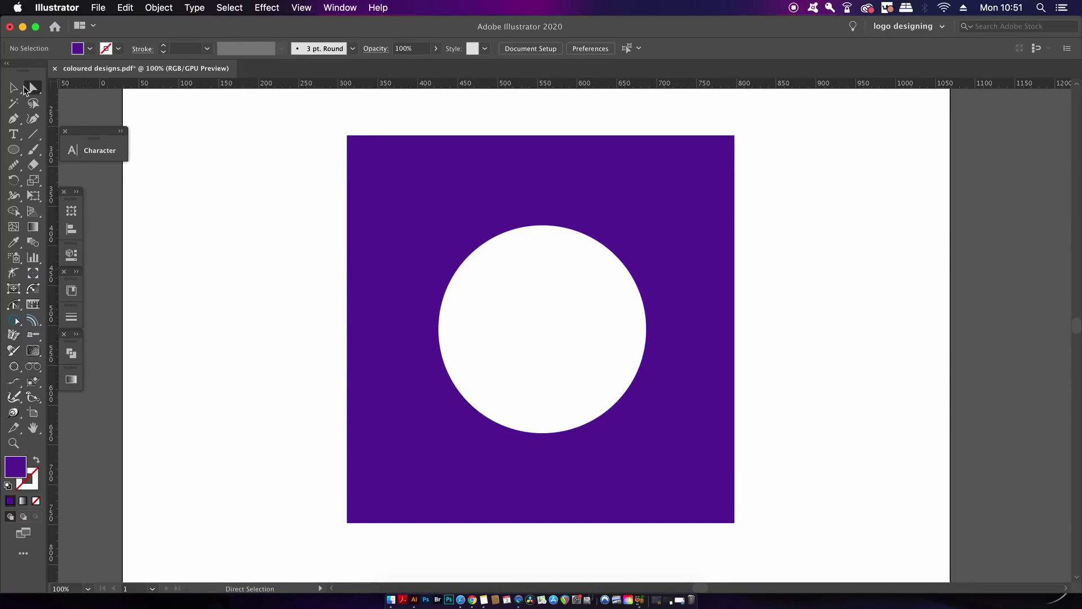
Move the circular cutout within the purple square using the Group Selection Tool and enlarge it
click(32, 89)
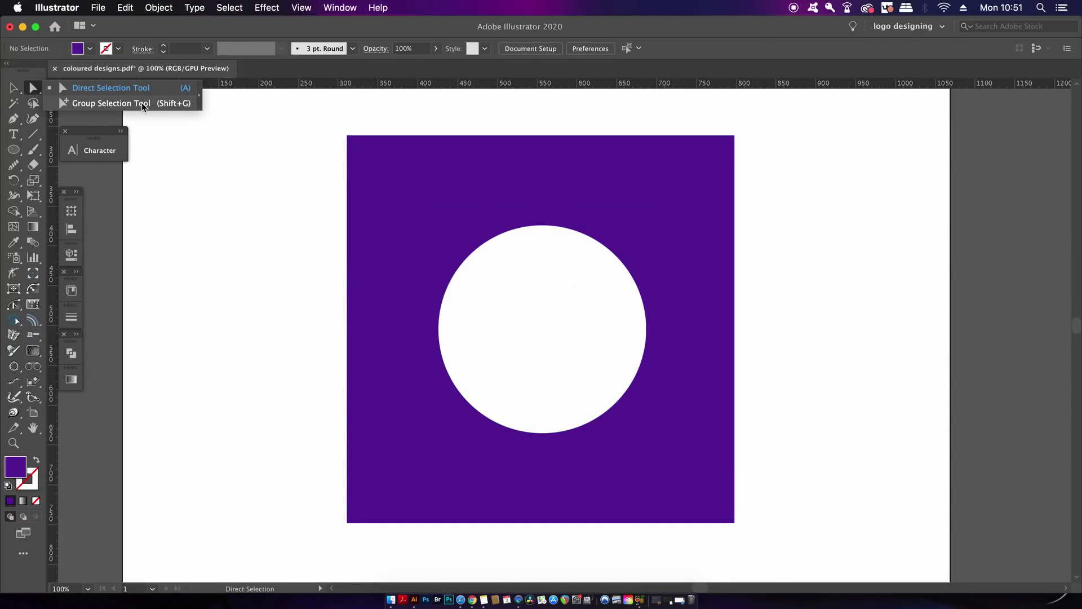
click(173, 104)
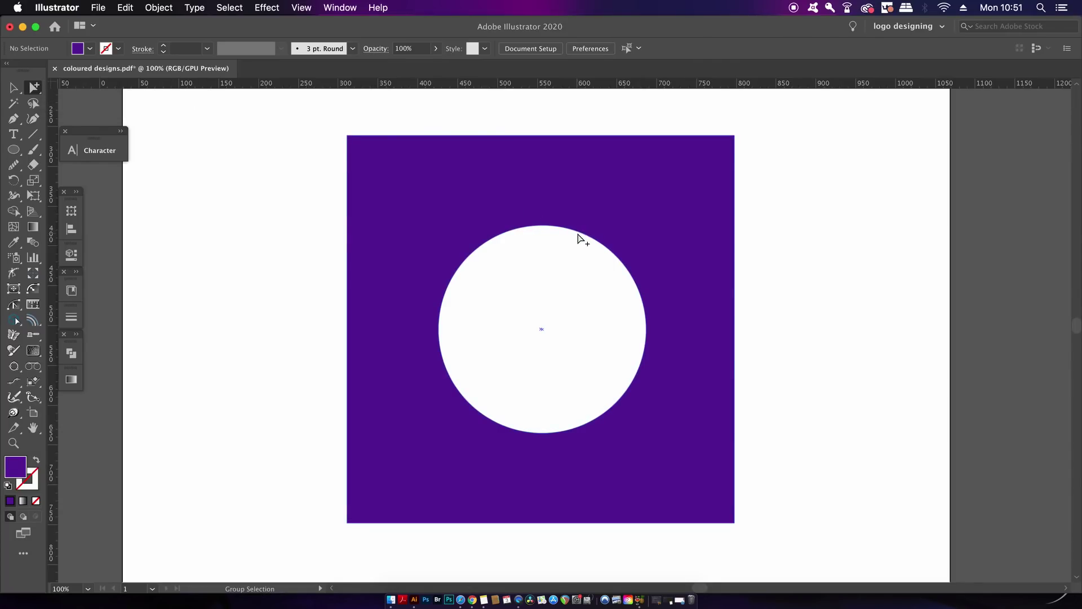
drag(578, 232, 507, 322)
key(v)
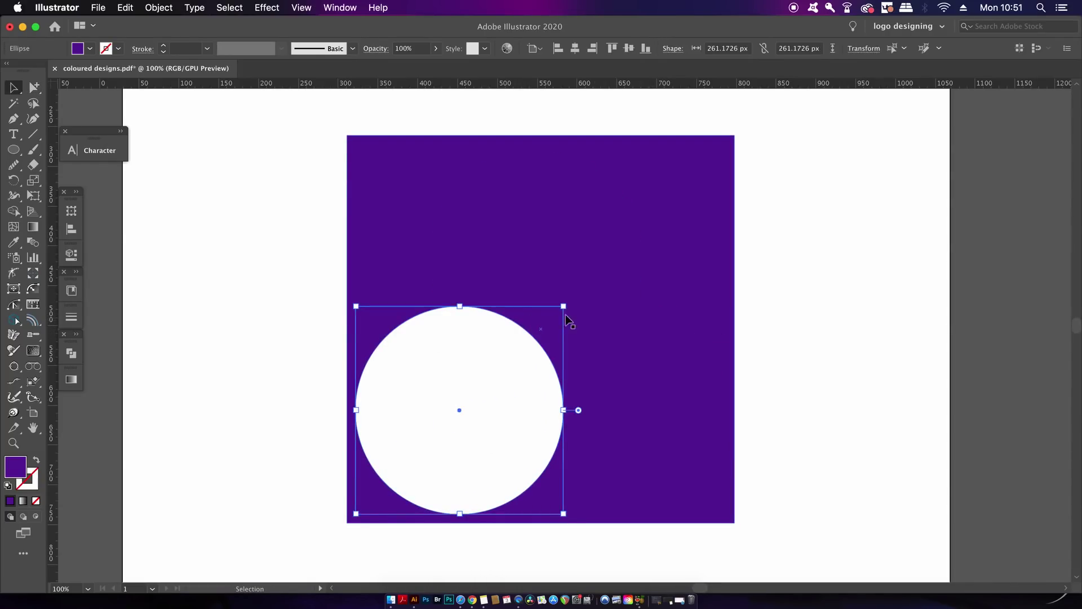
mouse_move(565, 305)
mouse_down()
mouse_move(449, 420)
mouse_move(621, 268)
mouse_move(562, 322)
mouse_move(580, 304)
mouse_up()
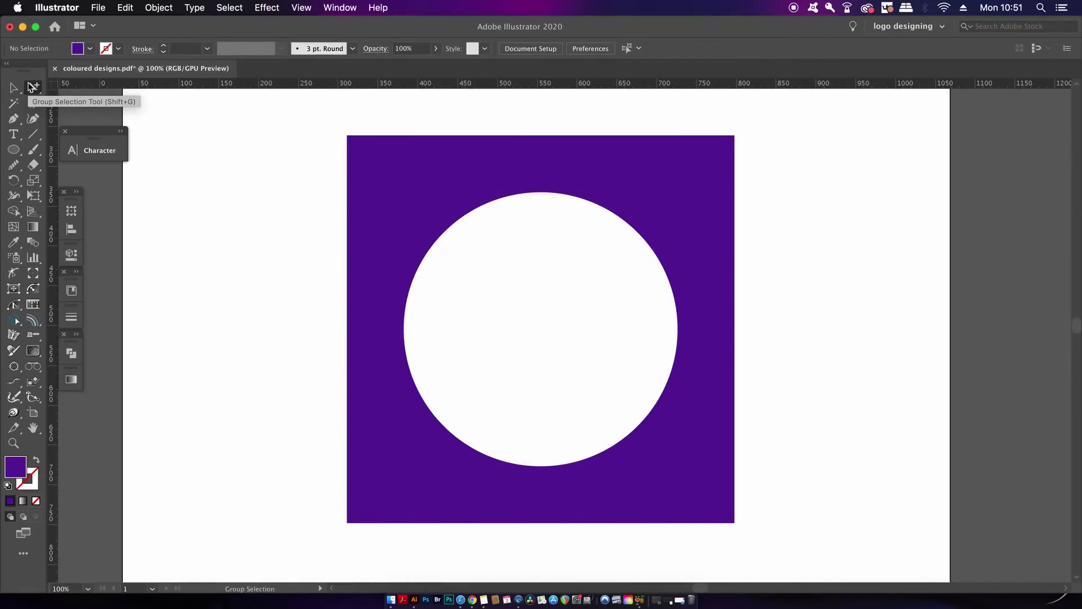
Open the keyboard shortcut settings for tools and enter B as the shortcut for the Vector Vac Tool
click(33, 88)
click(122, 7)
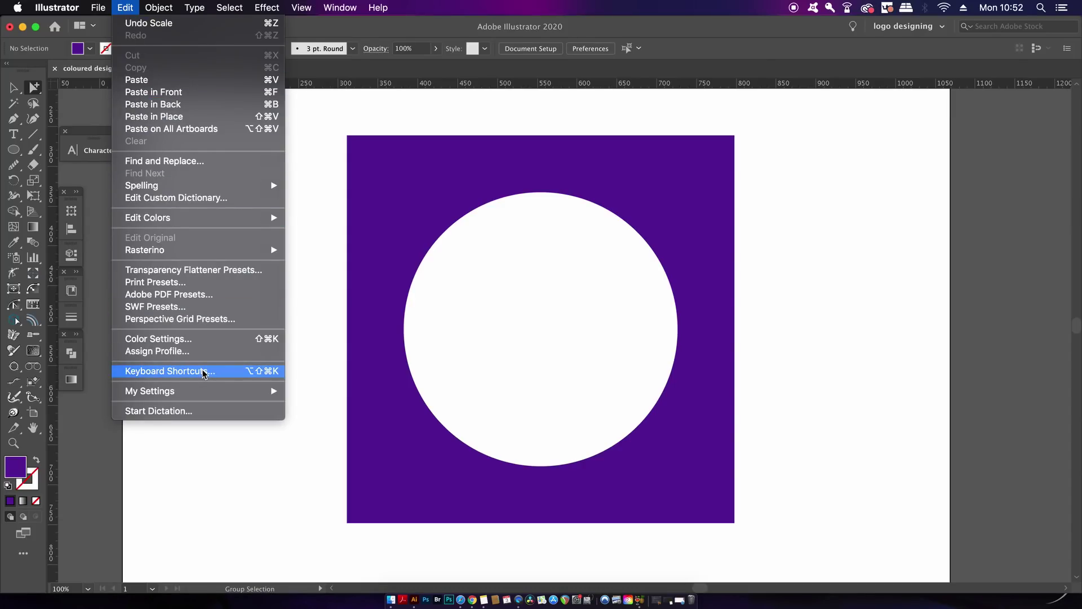
click(204, 372)
mouse_move(675, 234)
mouse_down()
mouse_move(676, 342)
mouse_move(674, 320)
mouse_up()
click(586, 269)
click(633, 270)
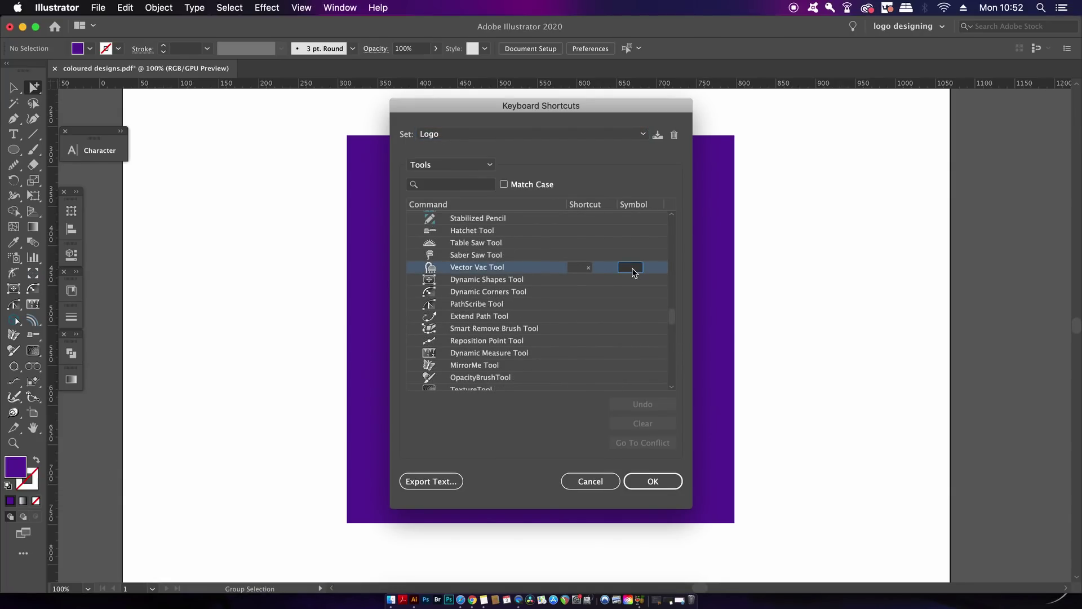
click(581, 269)
key(b)
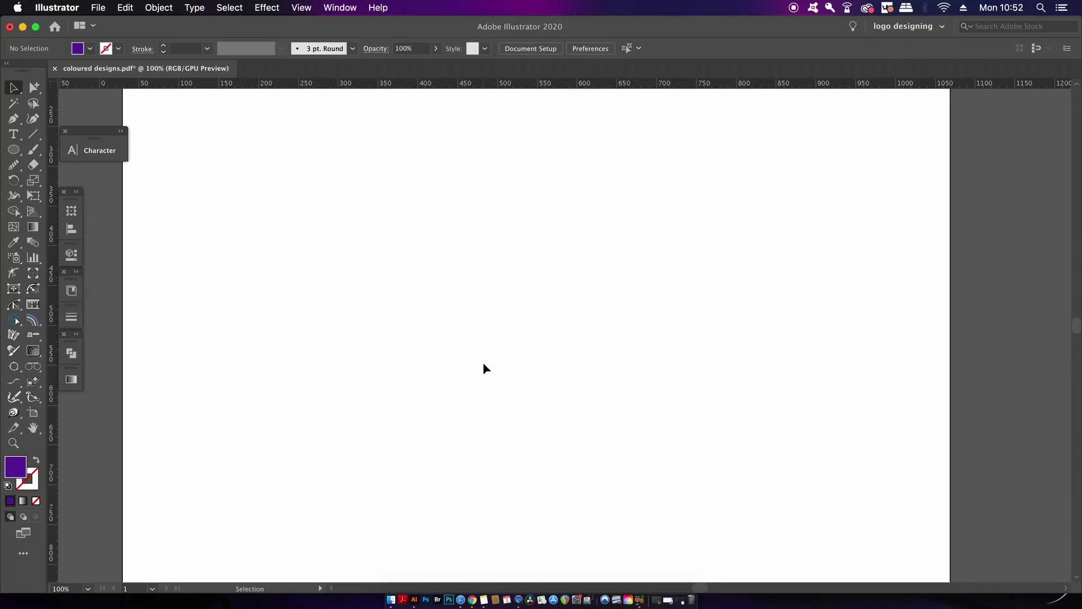
Open the General preferences and toggle Show The Home Screen When No Documents Are Open on and back off
key(super)
key(super+k)
drag(604, 134, 454, 120)
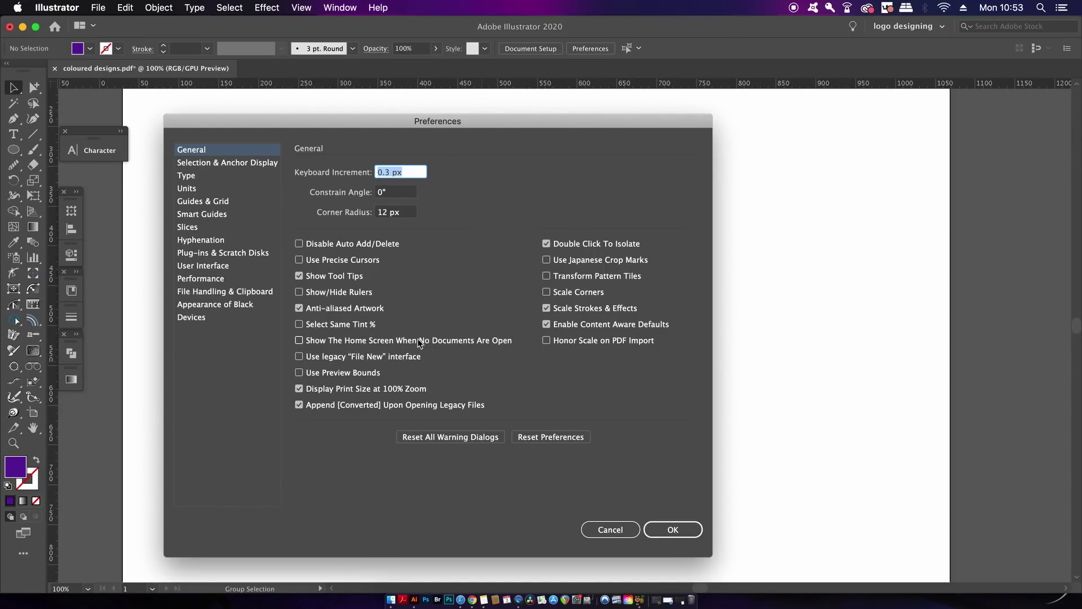
click(356, 340)
click(356, 340)
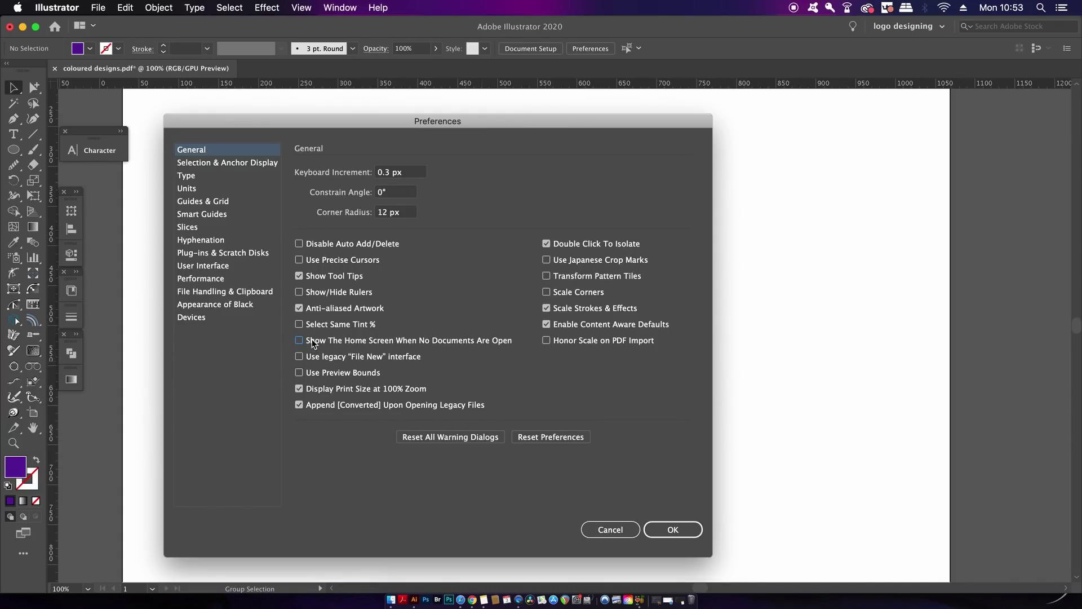
Try the darkest, light grey and lightest interface brightness options in the User Interface preferences, and restore the dark grey one
click(218, 267)
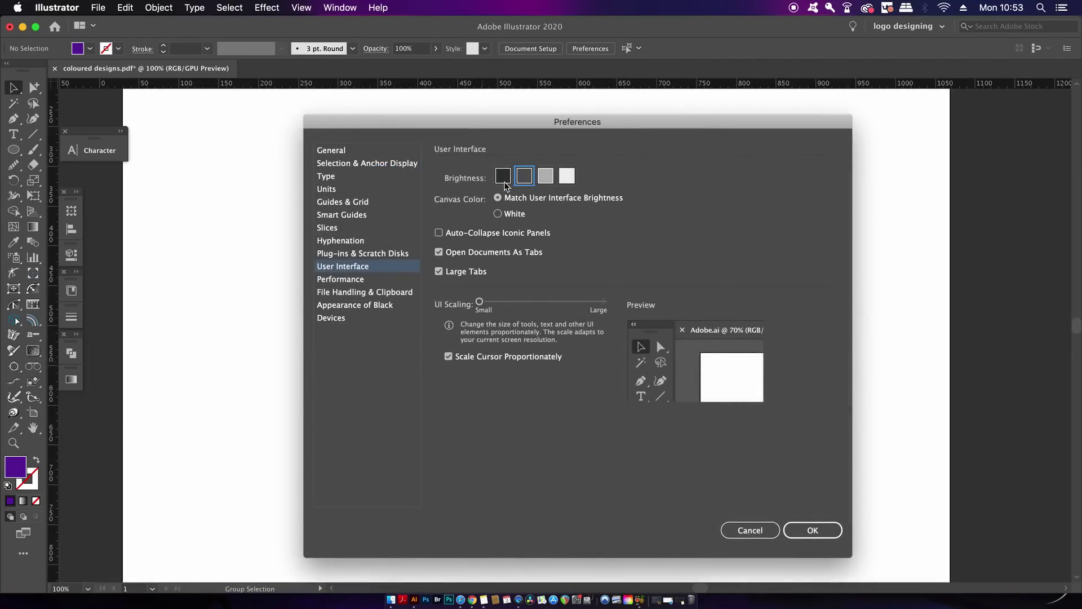
click(505, 181)
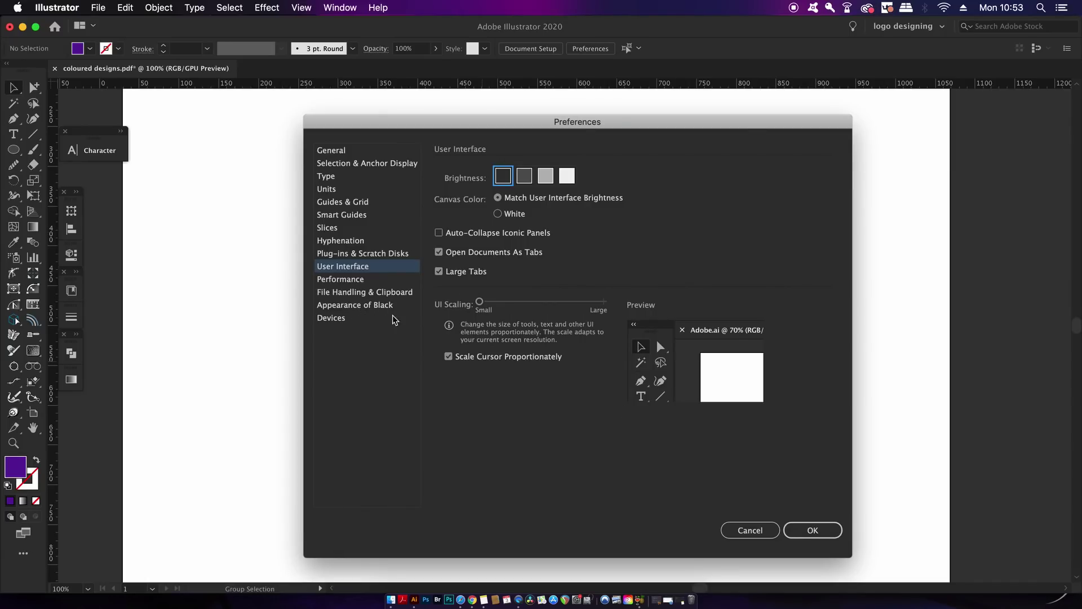
click(545, 177)
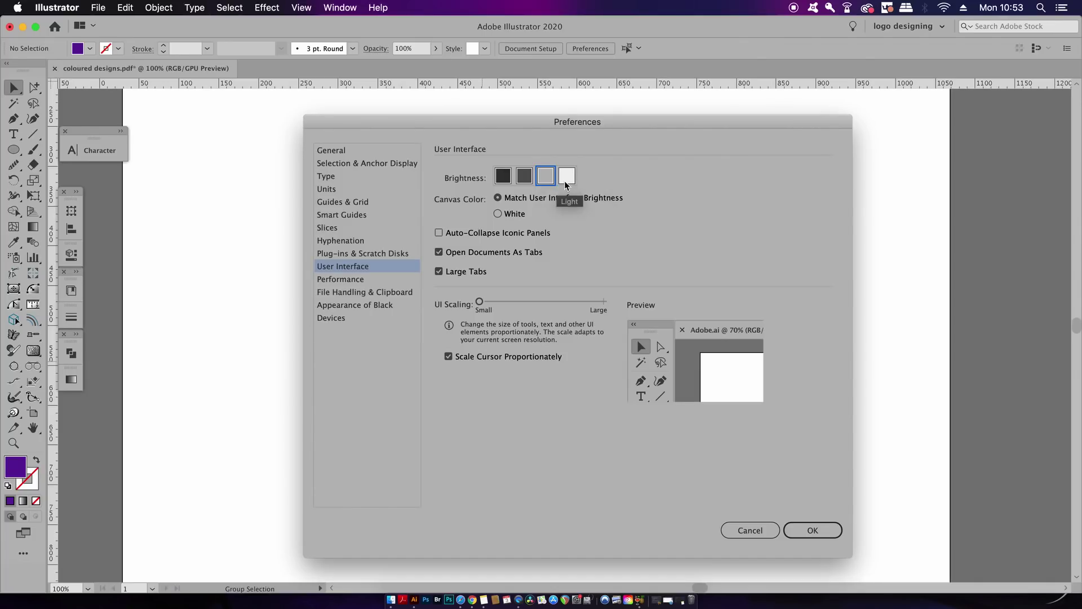
click(567, 178)
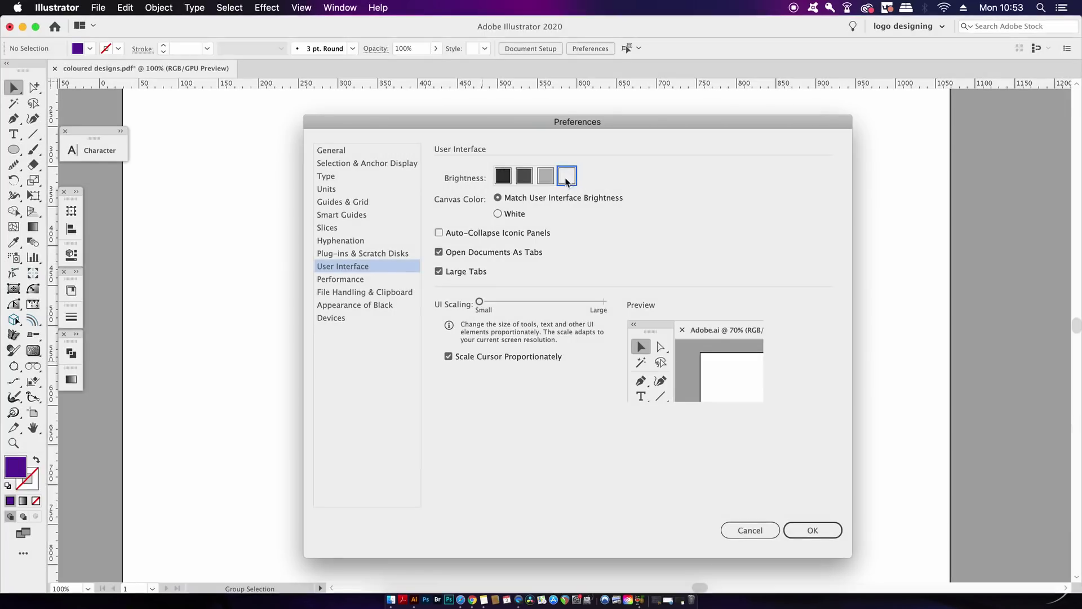
click(524, 176)
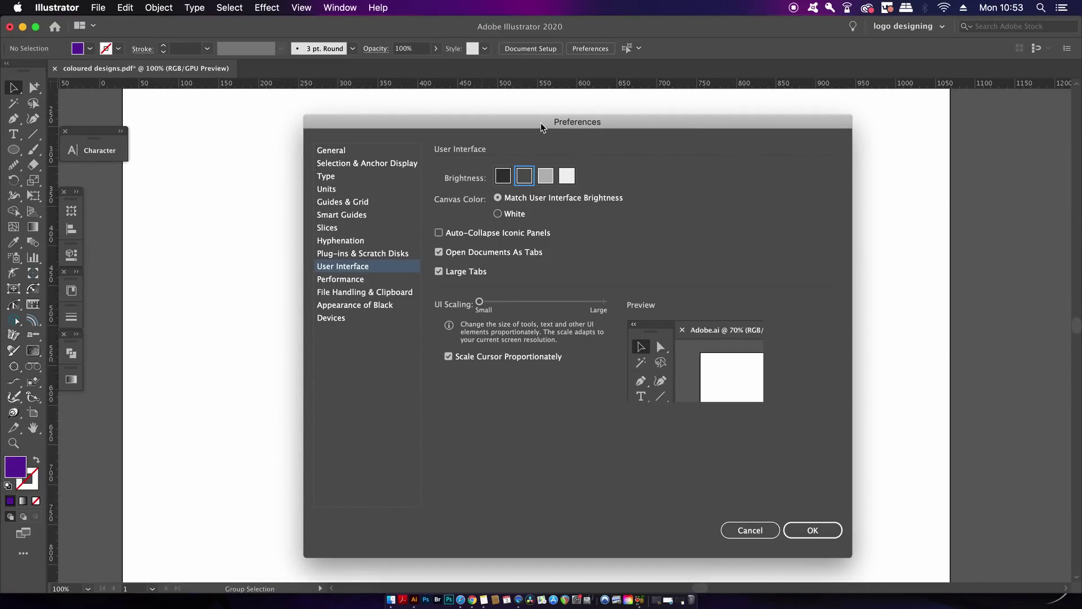
drag(540, 124, 507, 125)
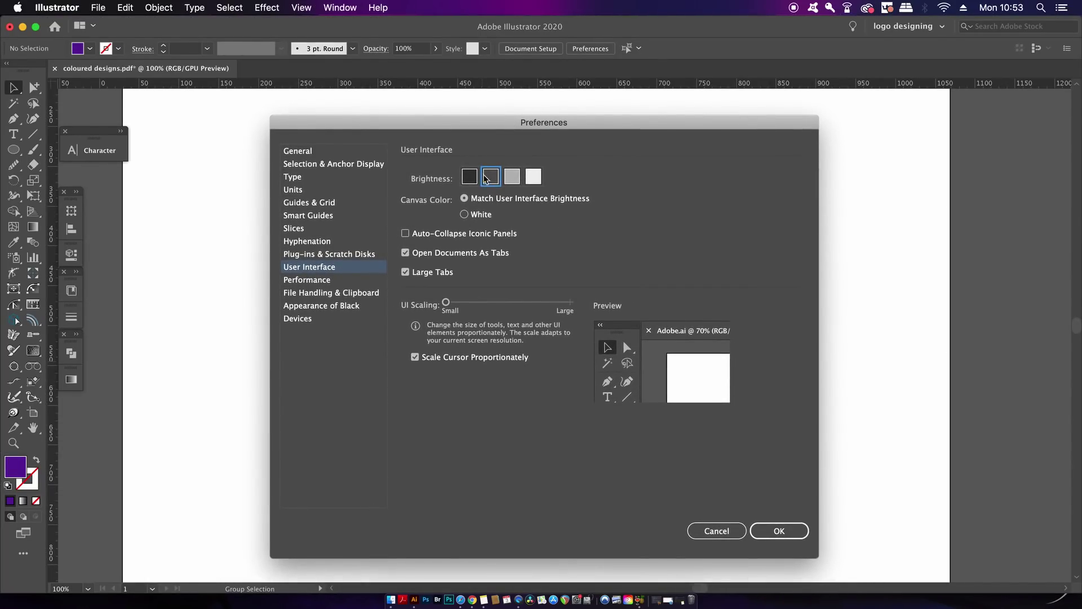
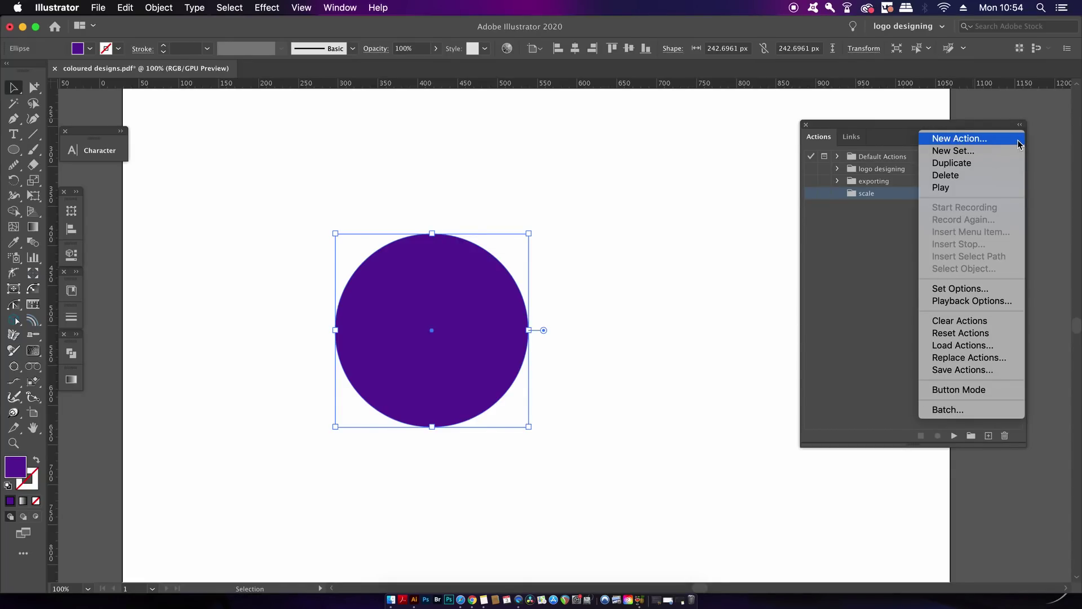
Create a new action named "scale up 10%" in the scale set and start recording it
click(1019, 141)
drag(496, 242, 593, 193)
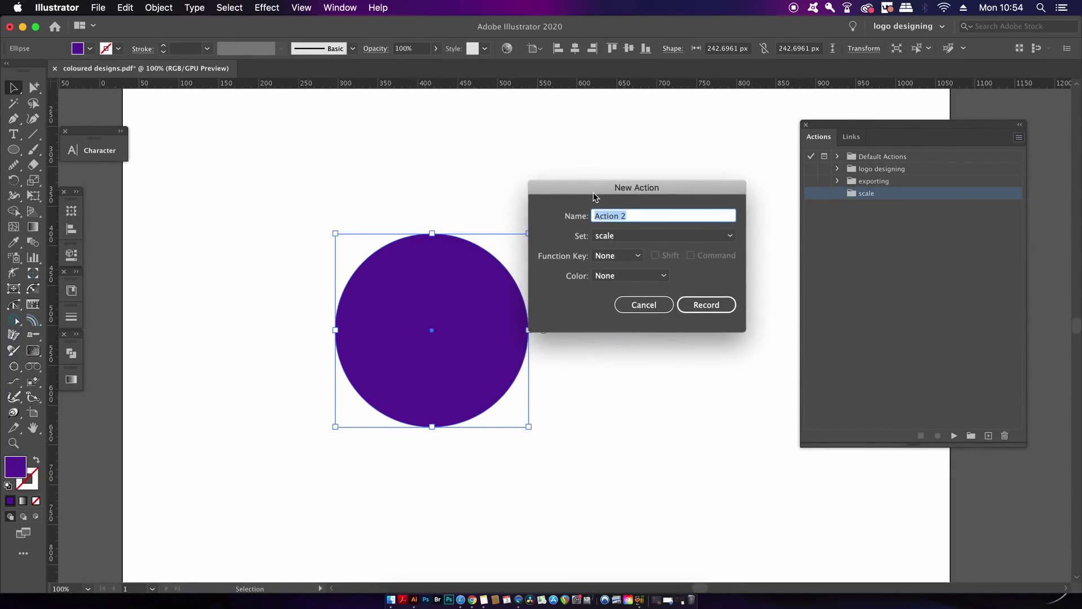
text(scale up 10%)
click(707, 308)
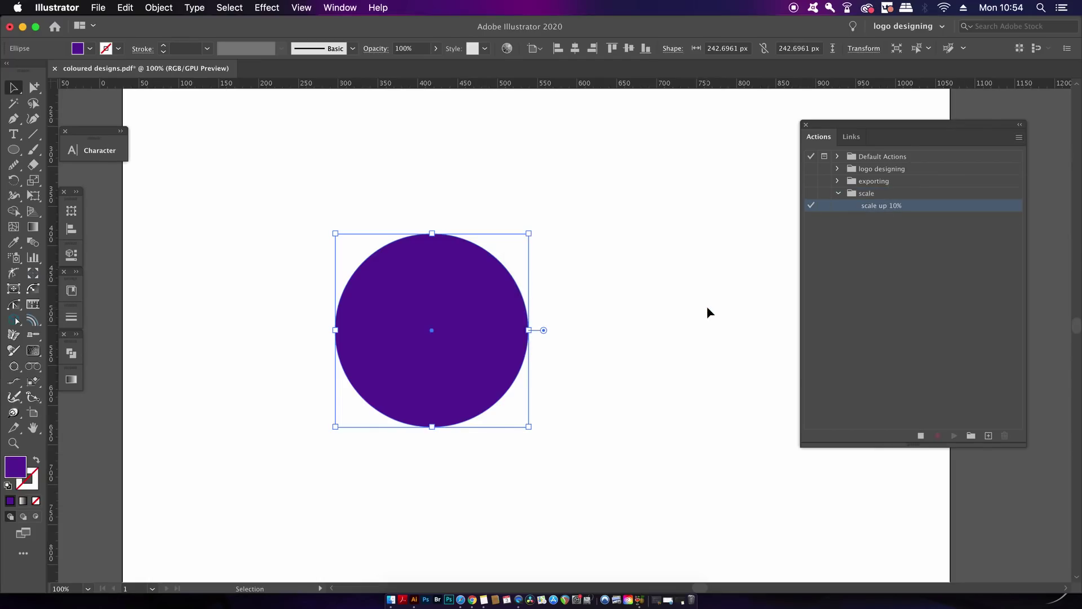
Record a uniform 110% scale of the purple circle, stop recording, and reselect the circle
double_click(34, 182)
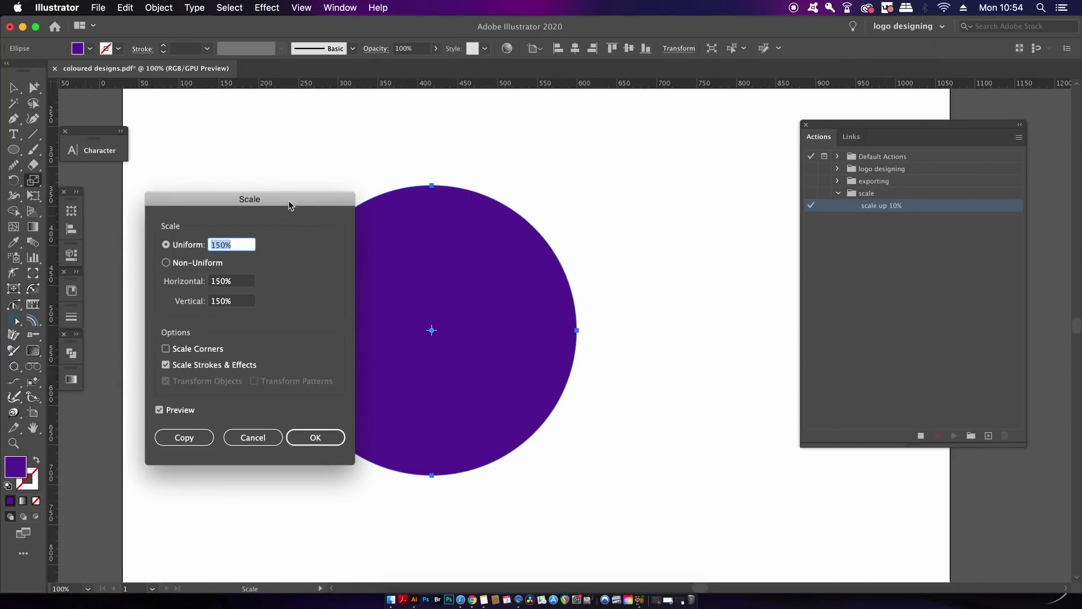
text(110)
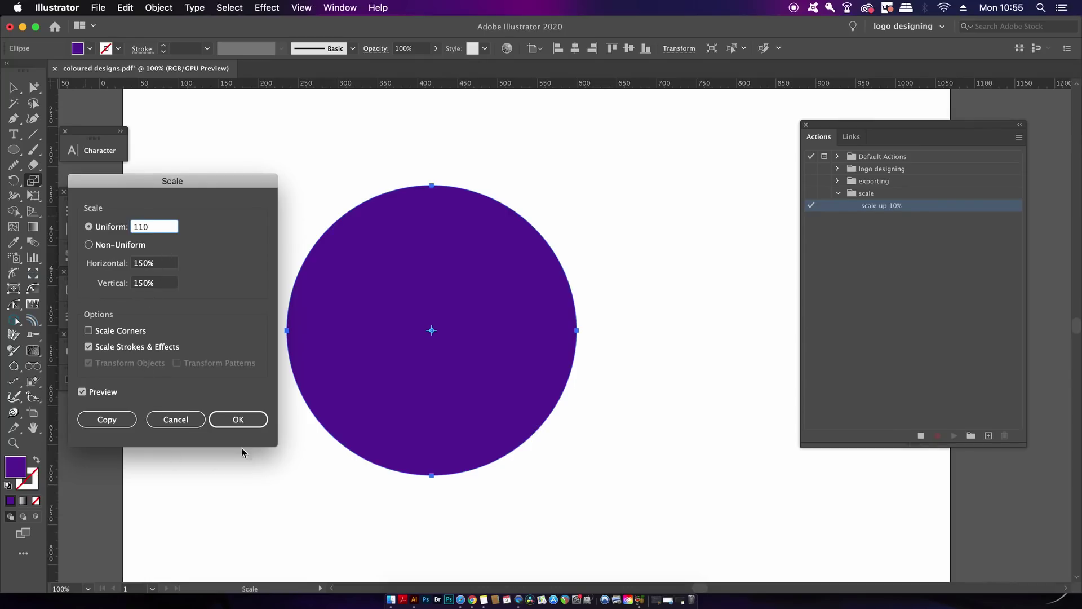
click(246, 422)
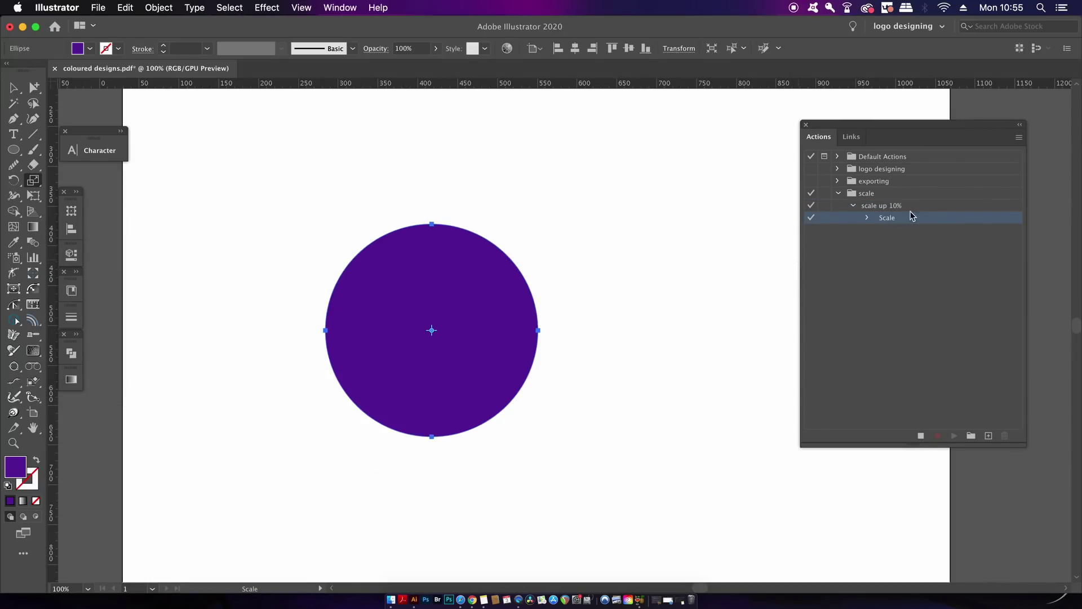
click(921, 436)
key(v)
click(590, 277)
click(438, 313)
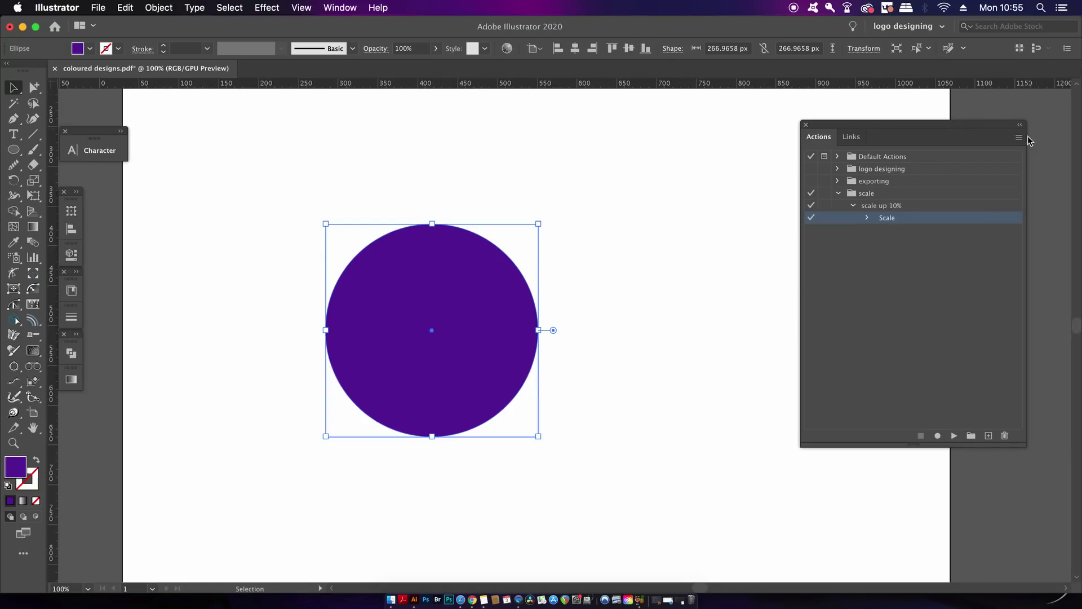
Create a second action named "scale down 10%" in the scale set and start recording it
click(875, 194)
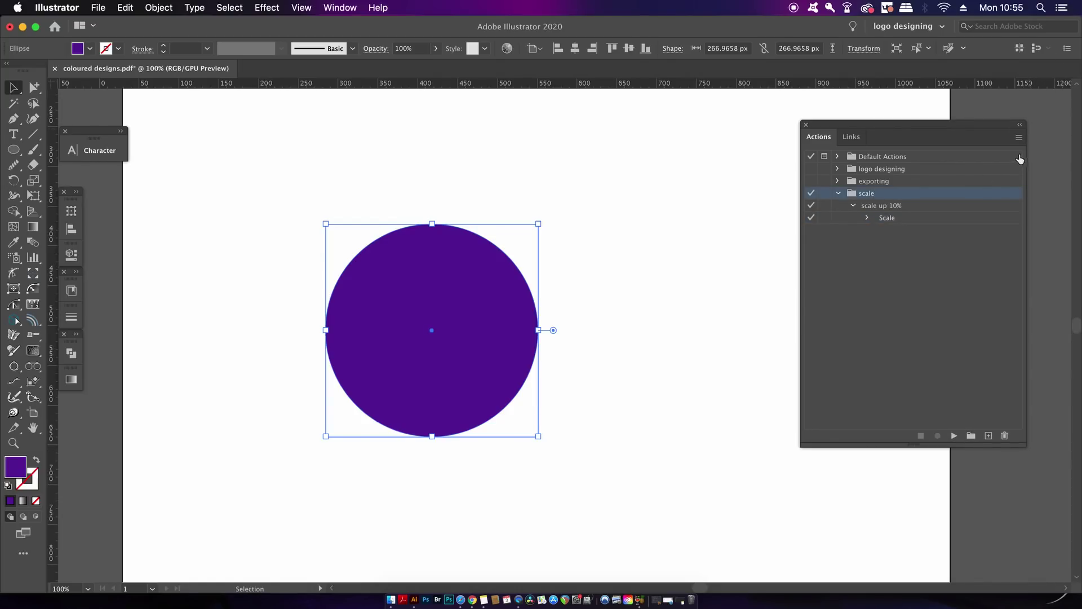
click(855, 206)
click(1019, 137)
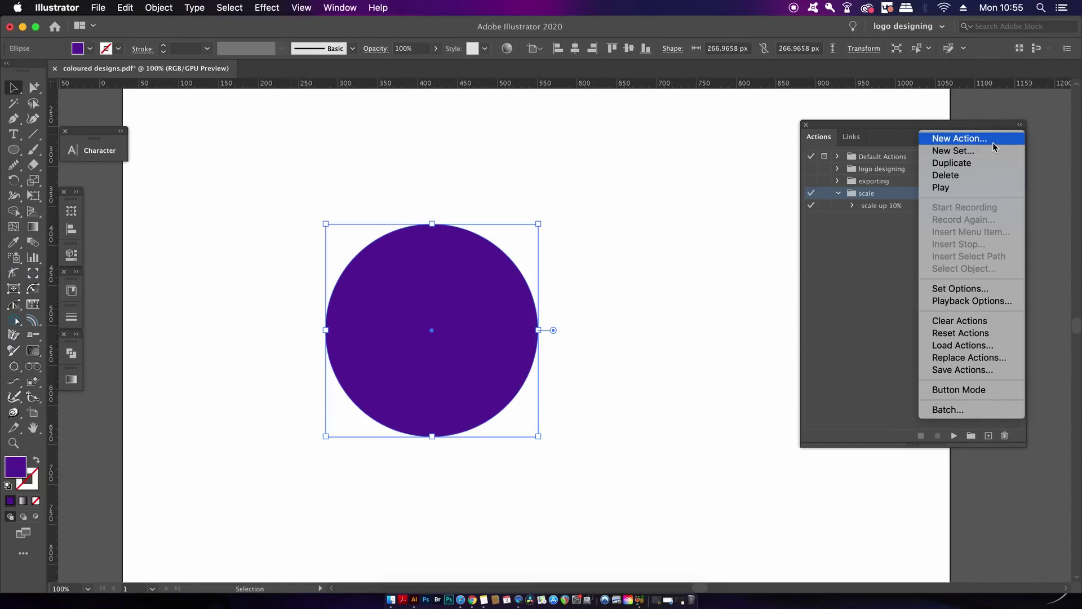
click(995, 139)
text(scale down 10%)
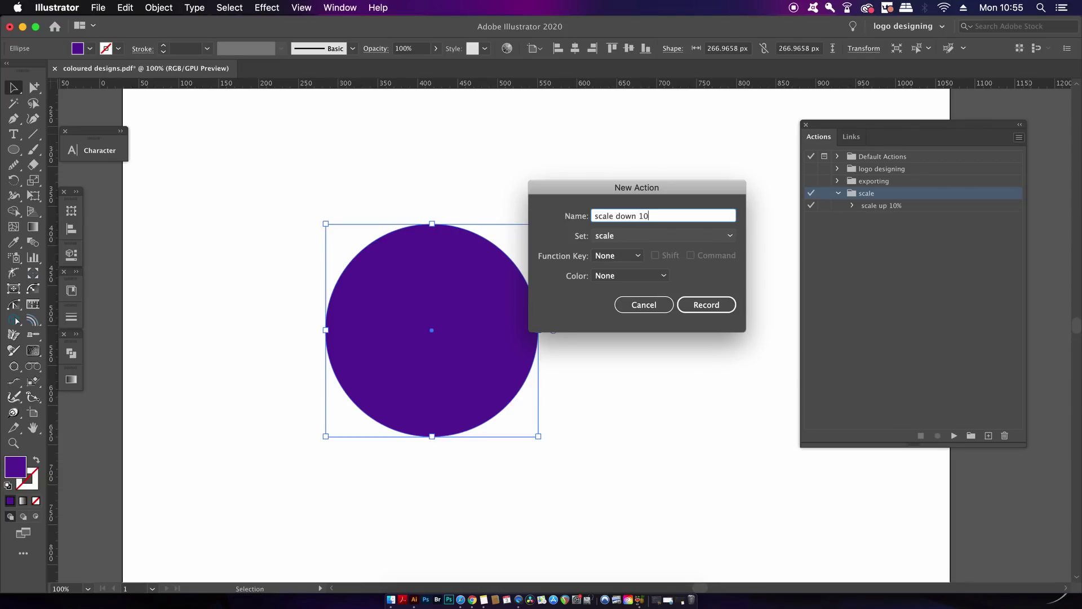
click(708, 305)
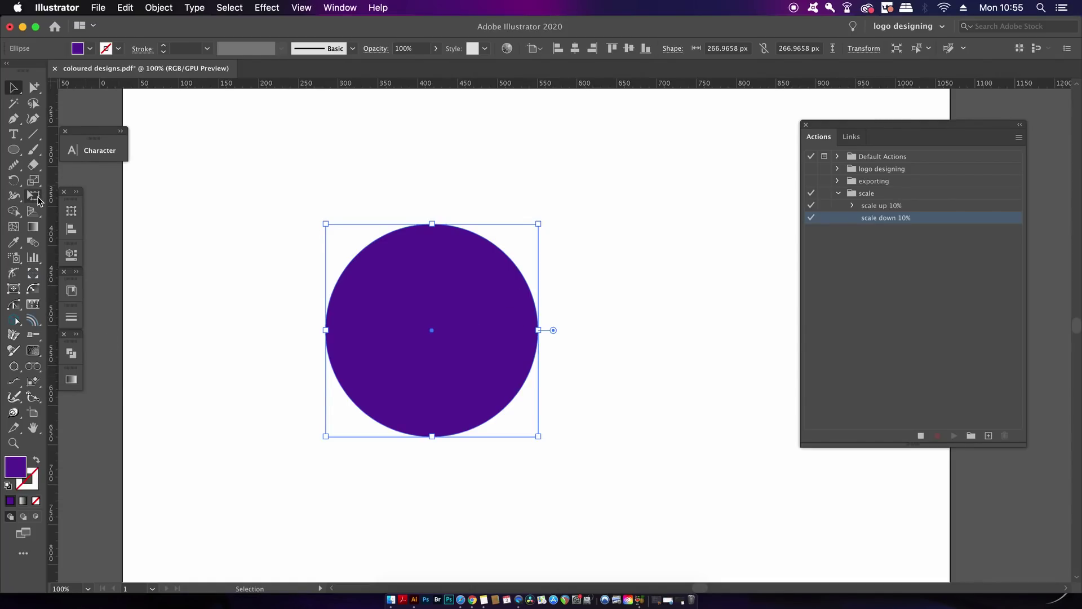
Record a uniform 90% scale of the purple circle and stop recording the action
double_click(33, 180)
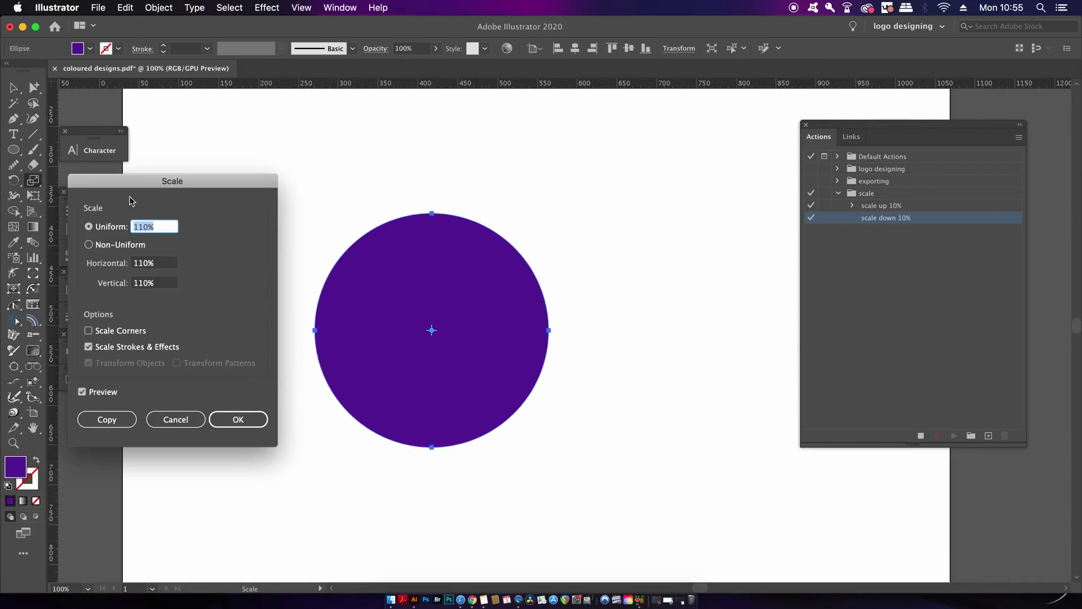
text(90)
click(238, 420)
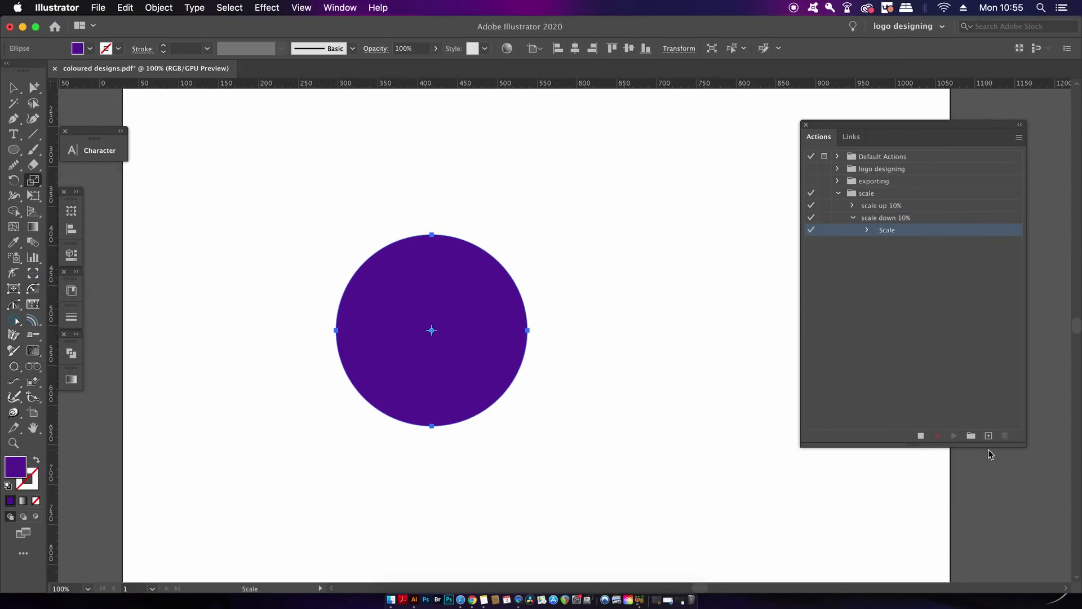
click(921, 436)
key(v)
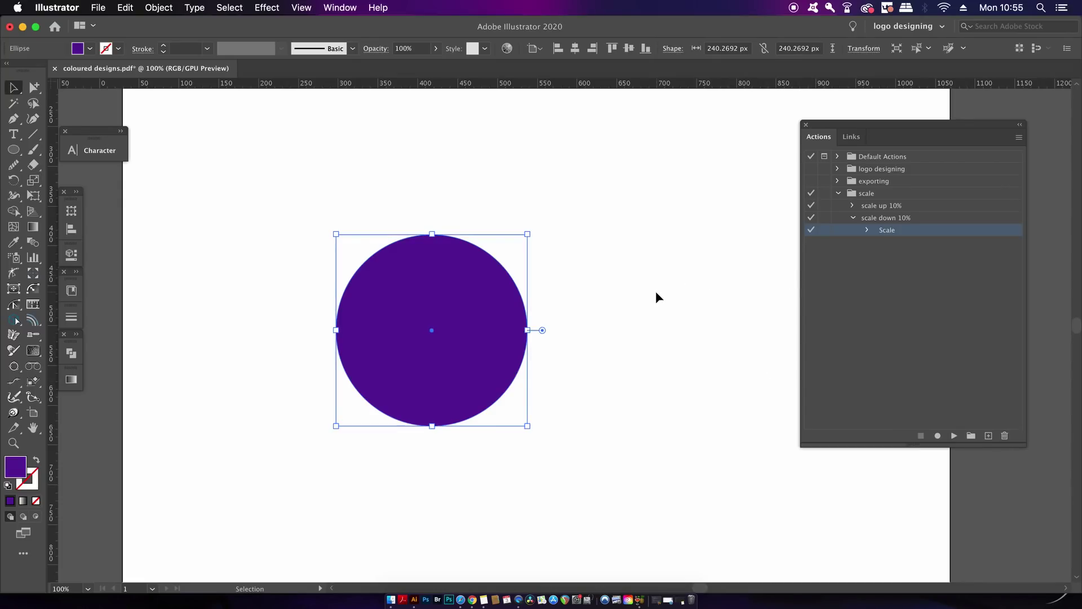
Play the "scale up 10%" action seven times on the selected purple circle
click(853, 218)
click(880, 206)
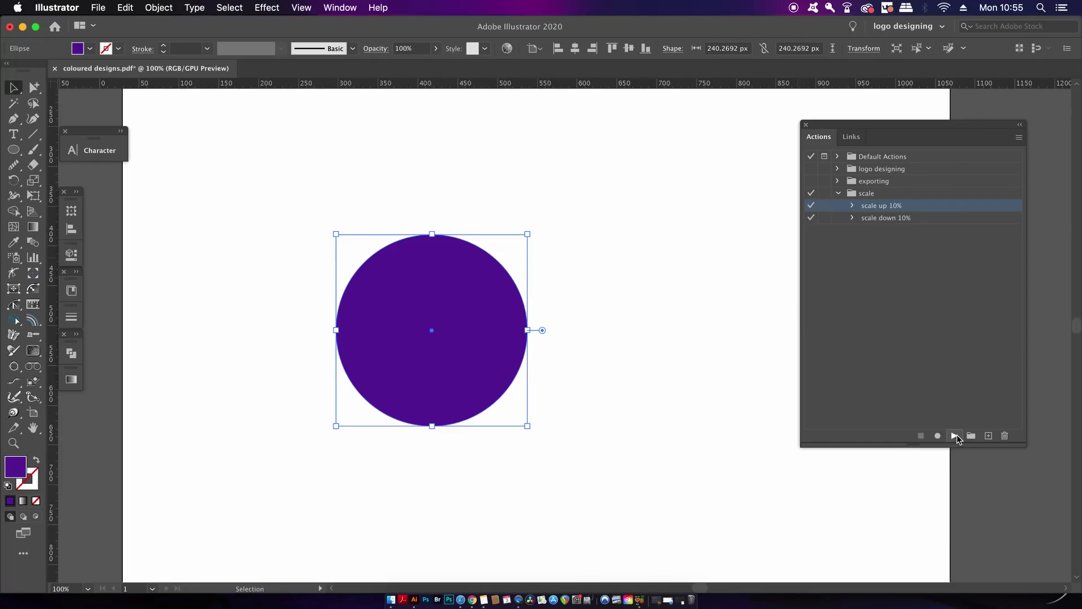
click(955, 436)
click(954, 436)
click(954, 435)
click(955, 436)
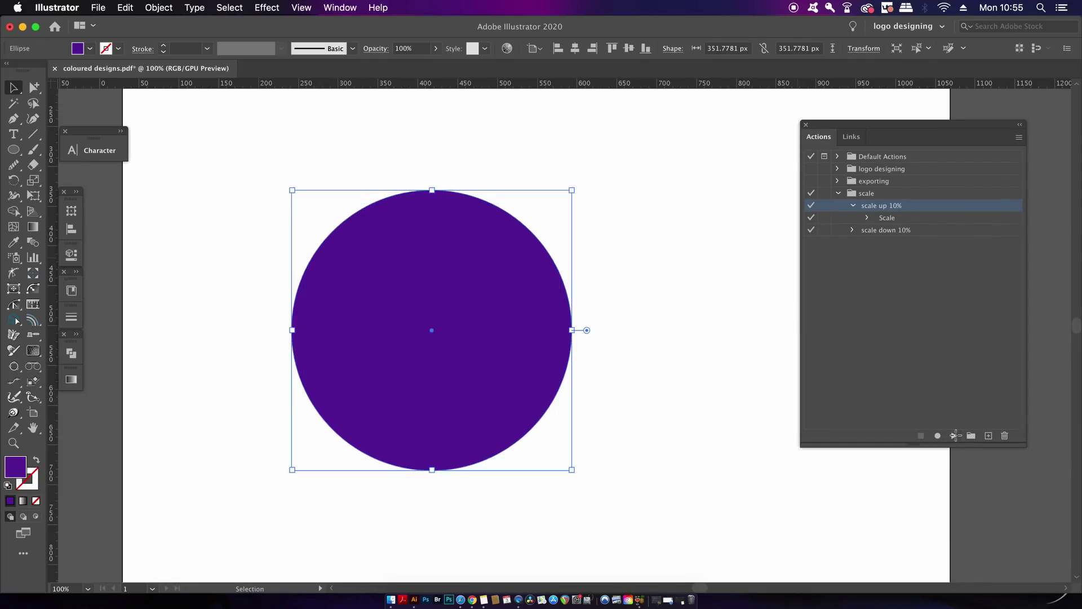
click(954, 436)
click(955, 436)
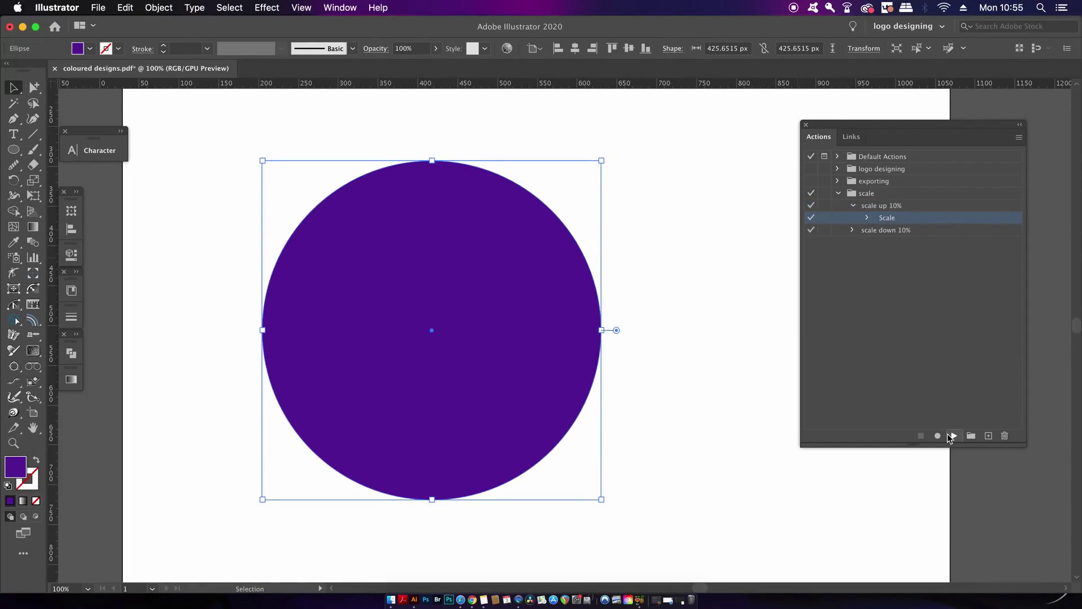
click(954, 436)
Play the "scale down 10%" action fourteen times on the purple circle, deselect it, and collapse the action's steps
click(853, 206)
click(881, 219)
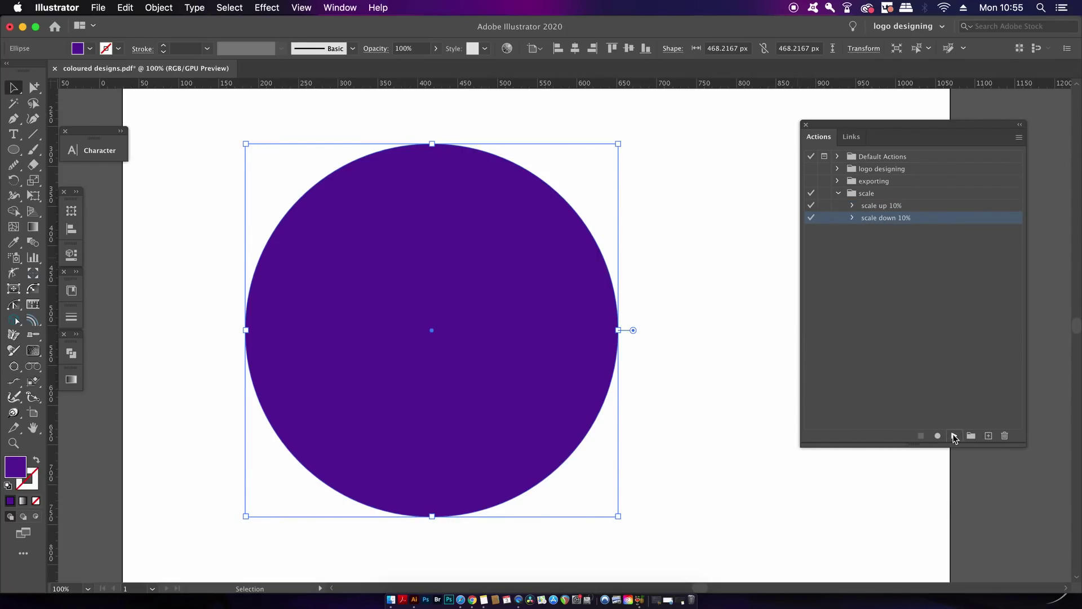
click(954, 436)
click(954, 436)
click(955, 436)
click(954, 436)
click(954, 436)
click(954, 436)
click(955, 436)
click(955, 435)
click(955, 435)
click(954, 436)
click(955, 436)
click(955, 436)
click(954, 435)
click(954, 436)
click(576, 323)
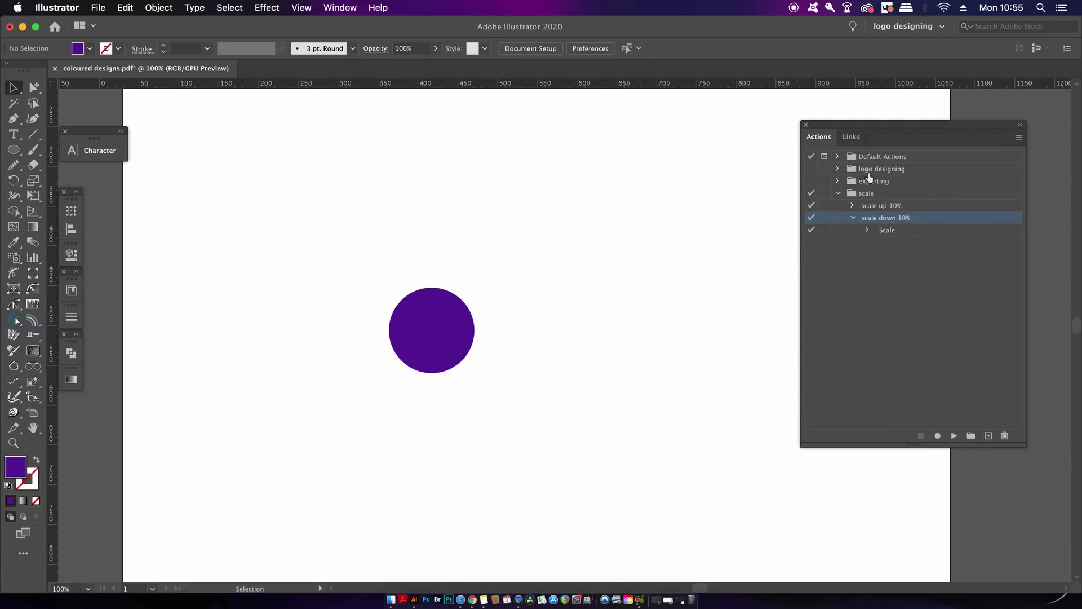
click(854, 218)
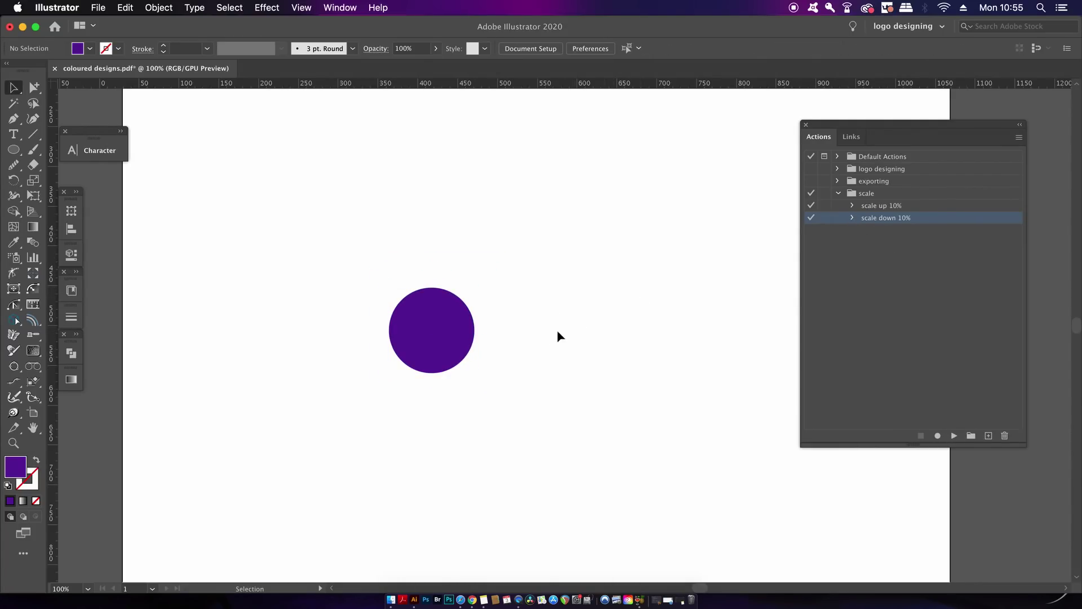